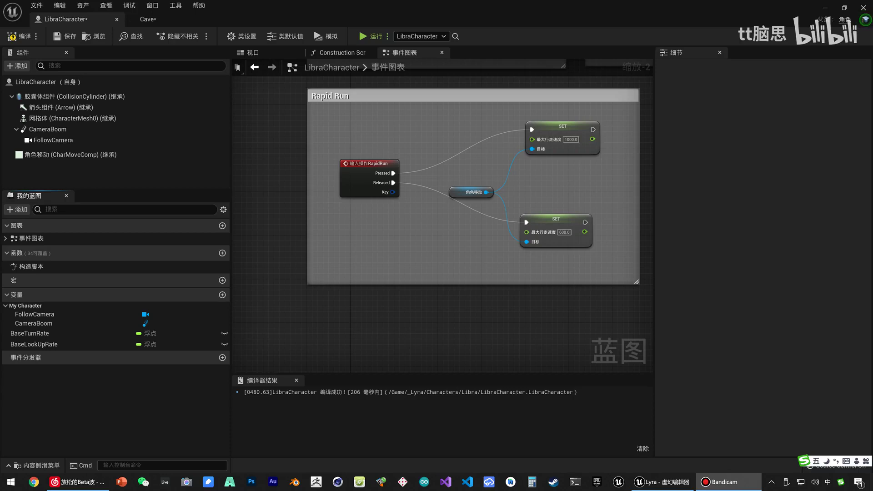
Shrink the Rapid Run comment box to tightly wrap its RapidRun input, movement and SET nodes
mouse_move(577, 180)
right_mouse_down()
mouse_move(460, 202)
mouse_move(590, 228)
right_mouse_up()
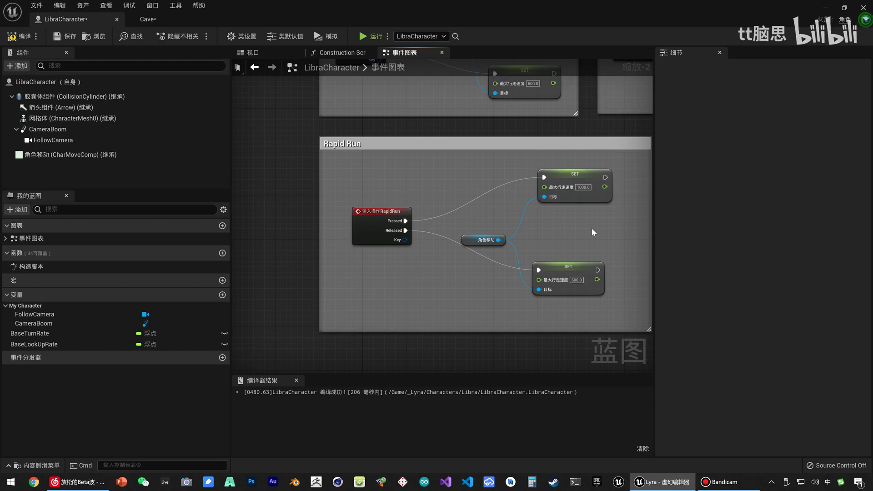
right_click_drag(458, 186, 293, 156)
left_click_drag(267, 127, 627, 340)
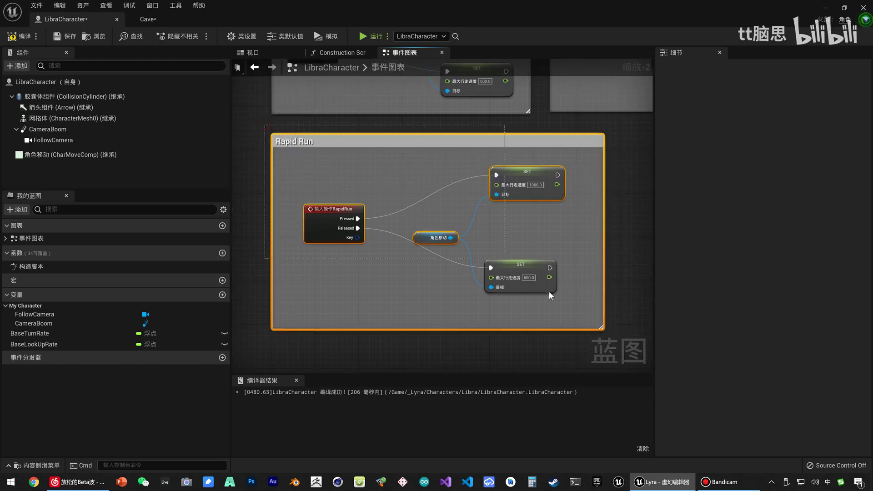
left_click_drag(603, 275, 580, 275)
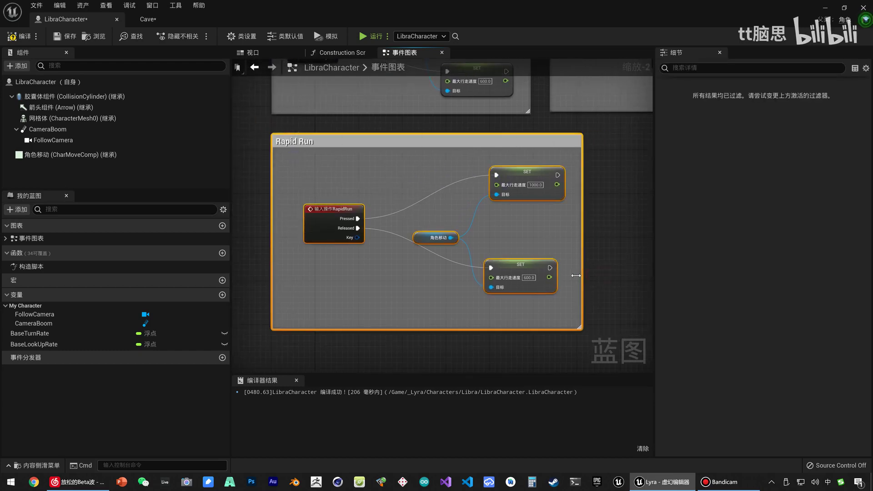
left_click(621, 277)
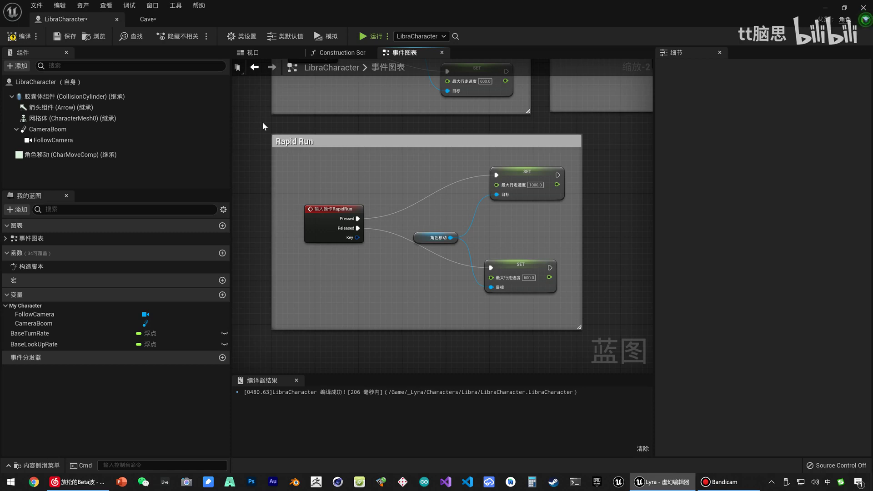
left_click_drag(262, 121, 602, 349)
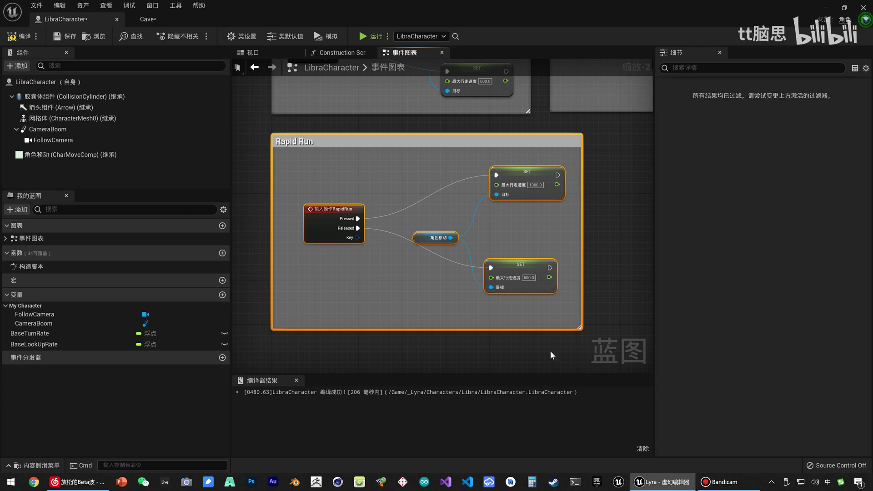
right_click_drag(526, 356, 577, 294)
left_click(514, 306)
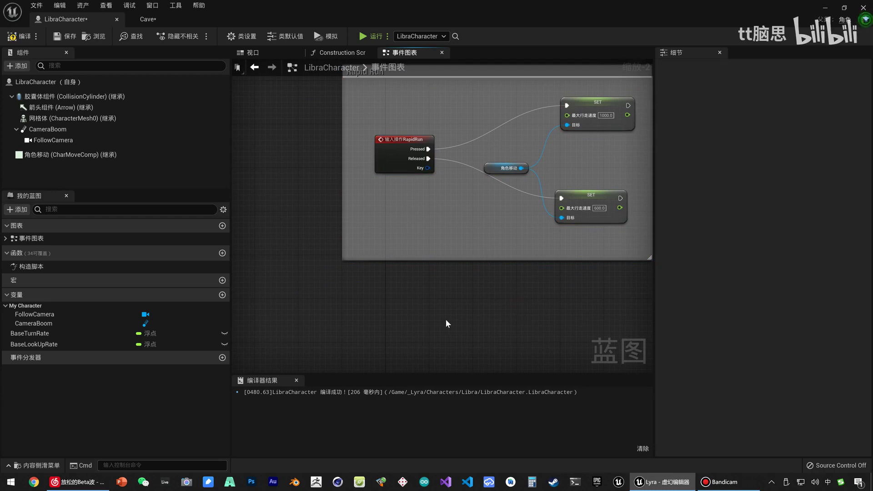
right_click_drag(447, 322, 361, 286)
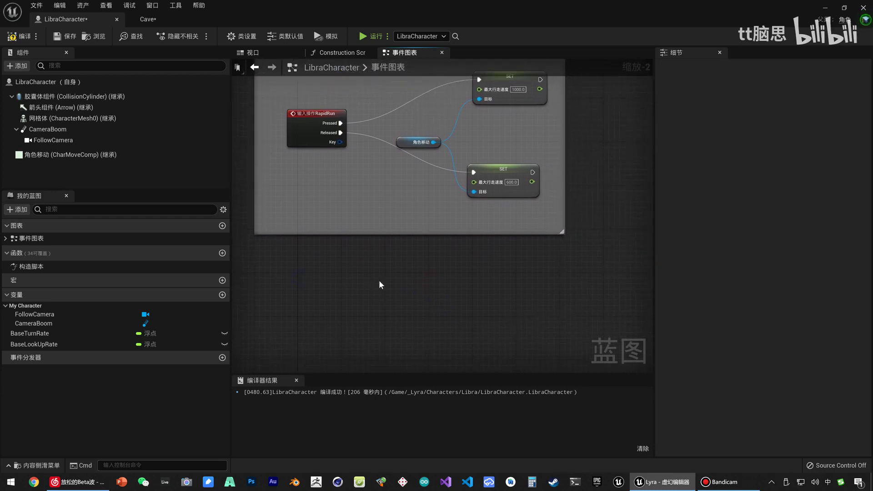
Add a custom event named Consume Action Point, then create a new blueprint variable
right_click(379, 282)
type("add cus")
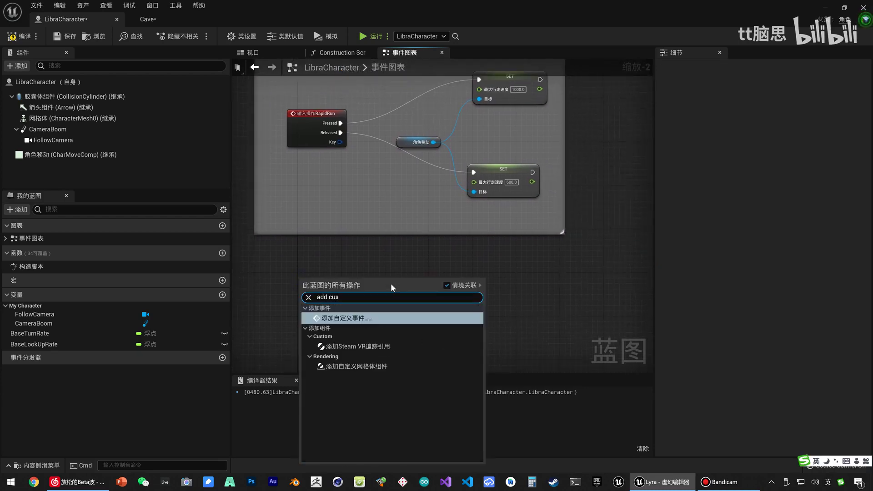
key("Return")
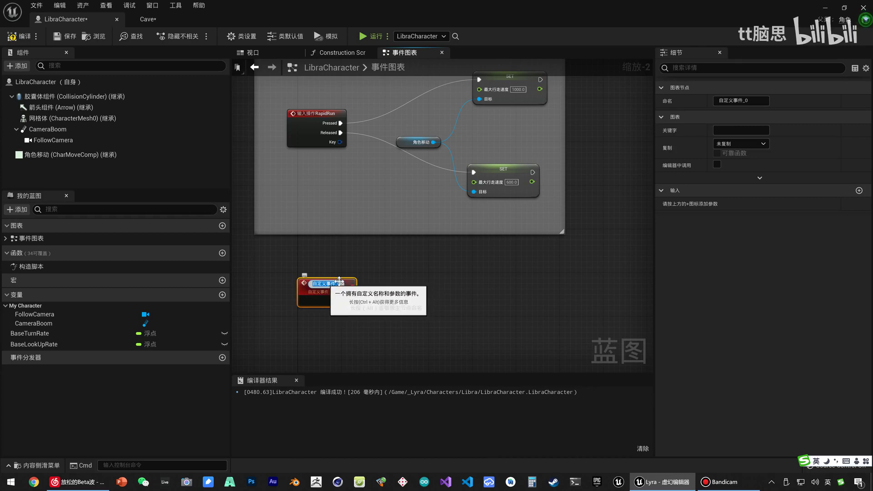
key("Caps_Lock")
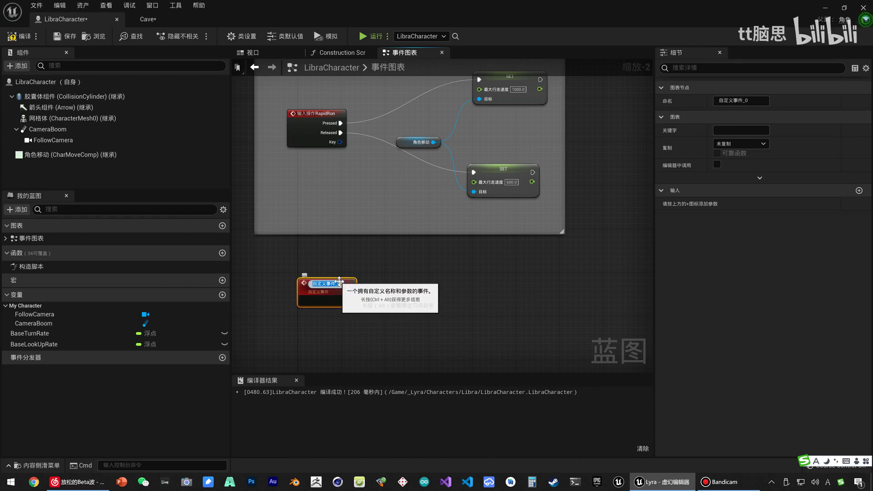
type("D")
key("Caps_Lock")
type("onk")
type("ume A")
type("ction Point")
key("Return")
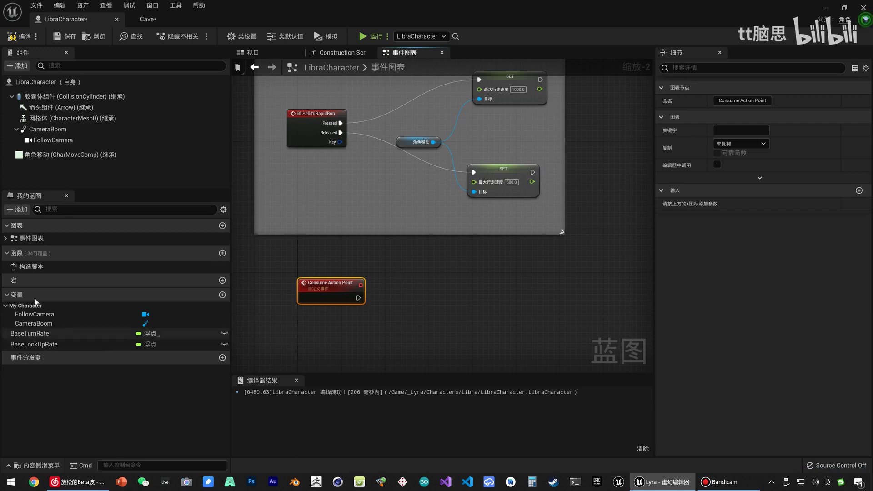
left_click(221, 295)
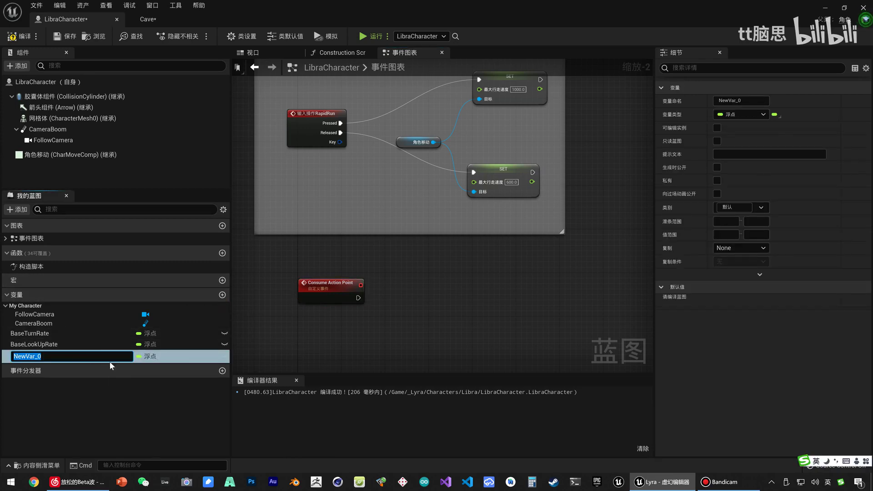
Name the new float variable Action Point, then shorten it to AP
type("A")
key("BackSpace")
key("Caps_Lock")
type("Acti")
type("on Point")
key("Return")
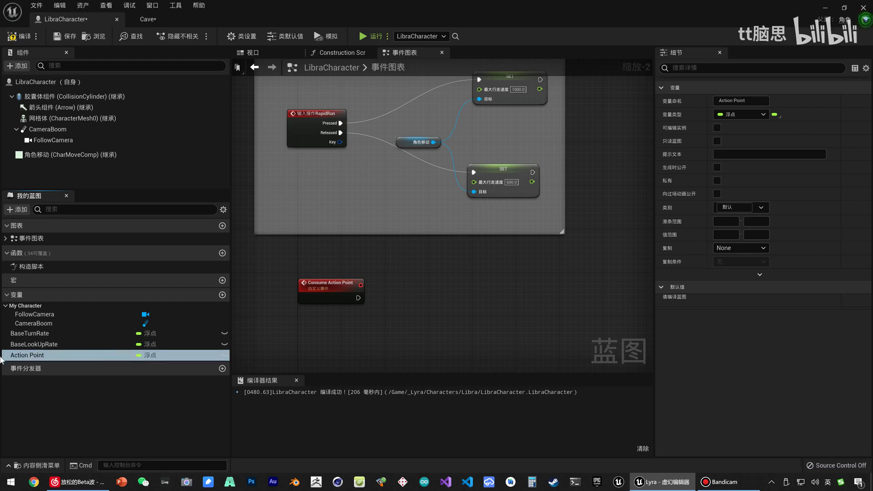
double_click(75, 357)
key("Caps_Lock")
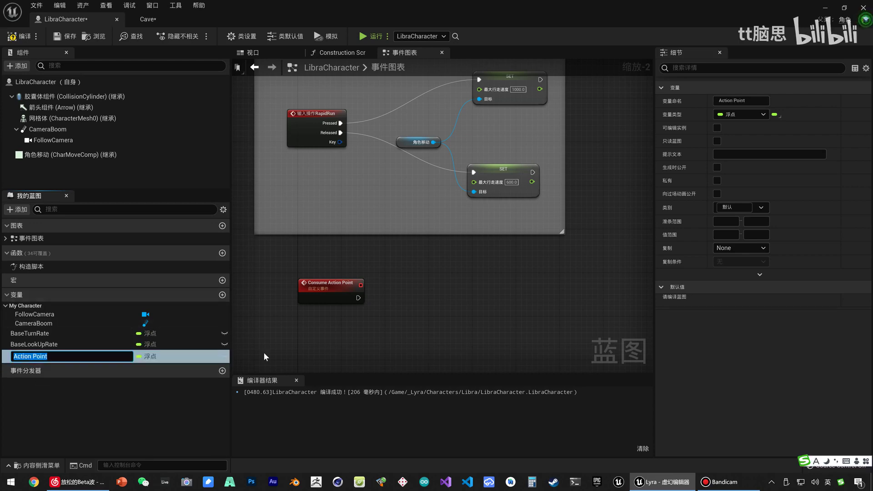
type("AP")
key("Return")
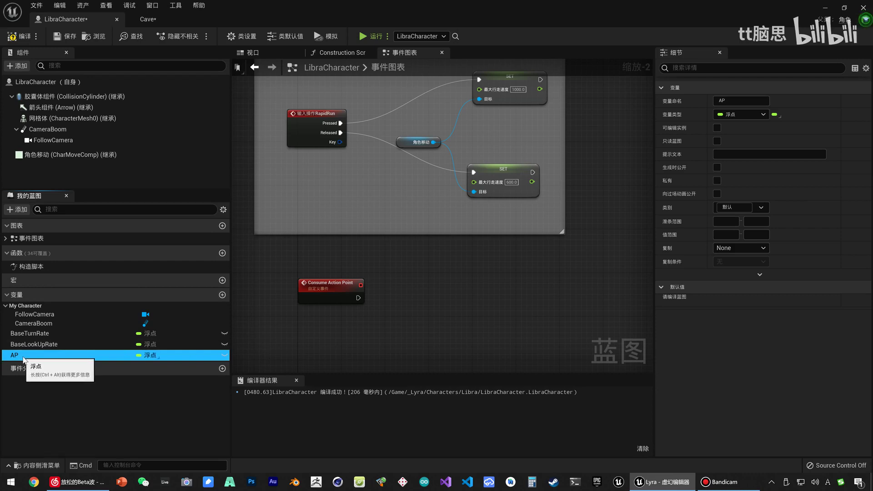
Put the AP variable in a new category called 人物属性
left_click(731, 208)
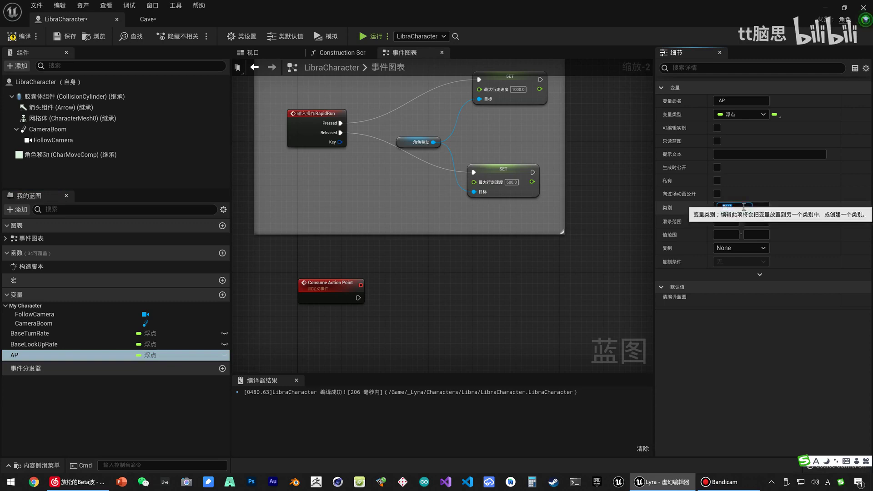
key("BackSpace")
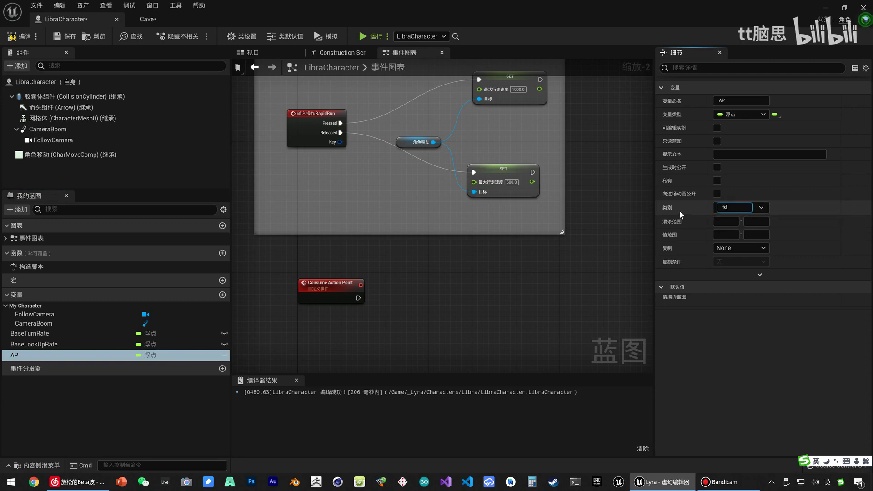
key("ctrl+shift")
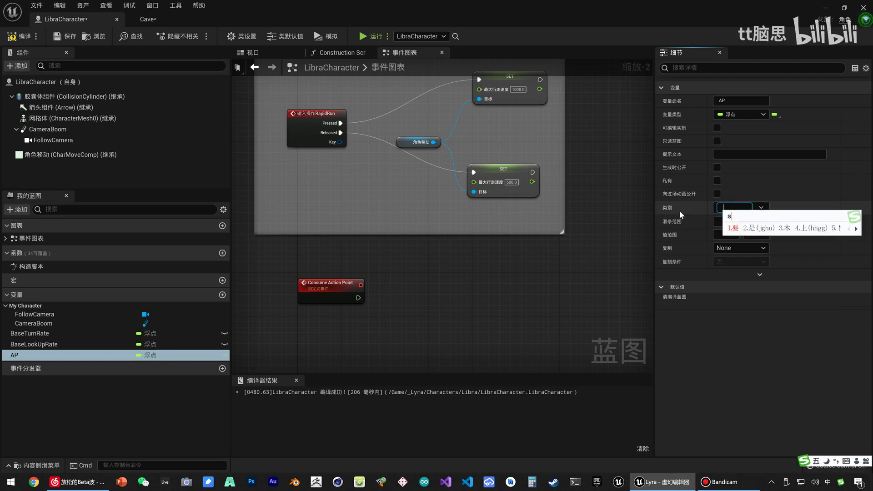
type("renwu")
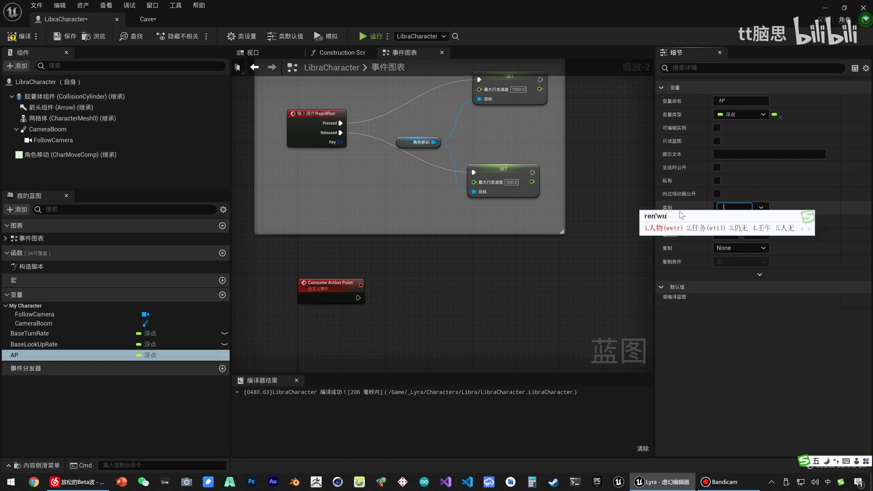
key("space")
type("shuxing")
key("space")
key("Return")
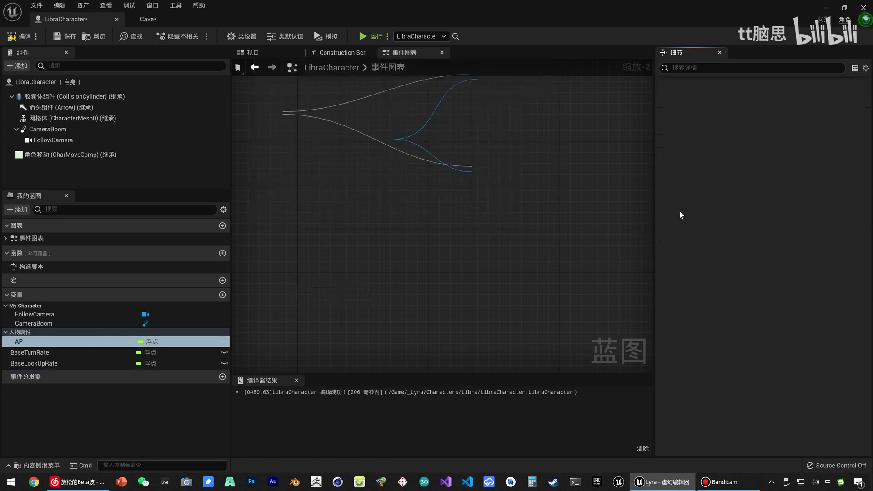
Duplicate AP and rename the copy Max AP
left_click(36, 343)
key("ctrl+w")
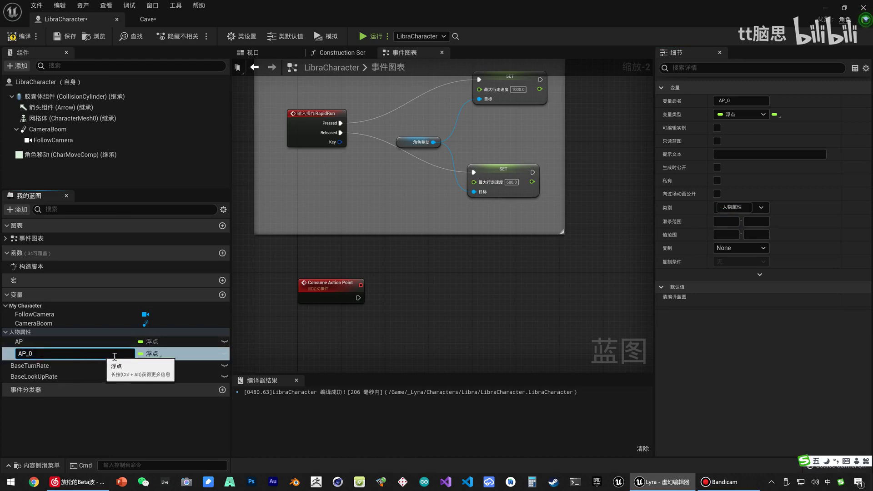
key("BackSpace")
key("BackSpace")
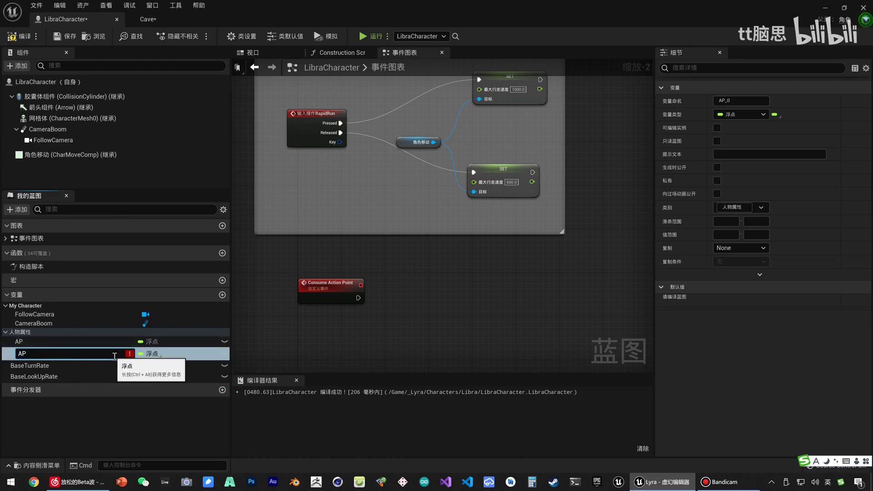
type("Max")
key("Return")
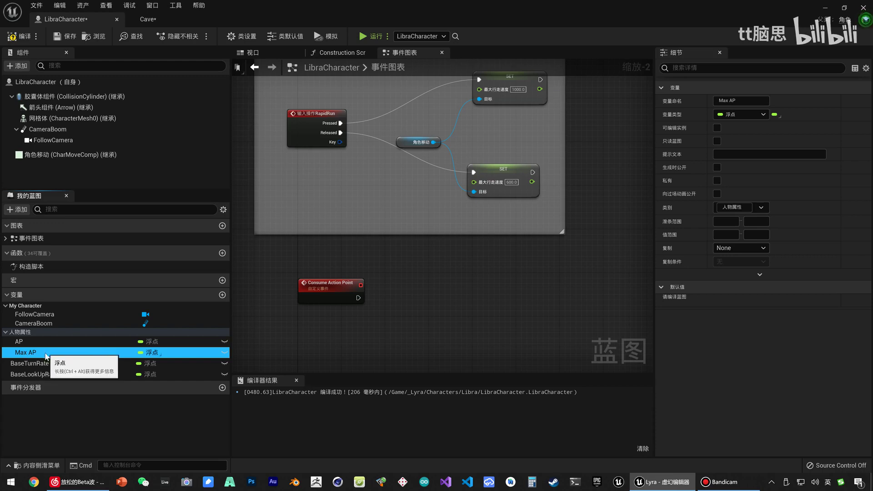
Compile the blueprint and give AP and Max AP each a default value of 5.0
left_click(11, 36)
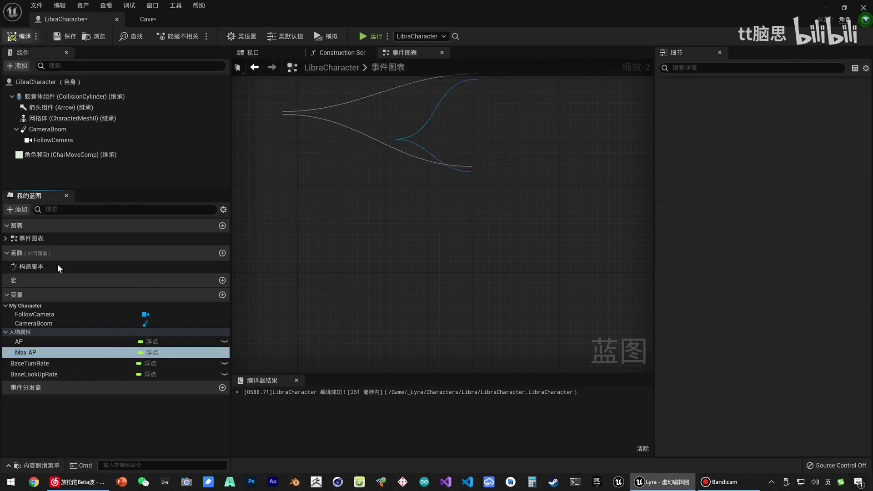
left_click(27, 342)
left_click(739, 304)
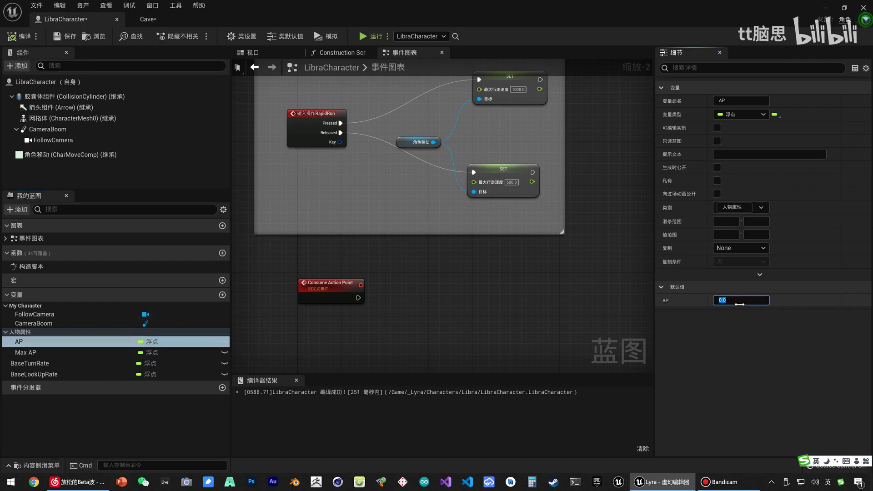
type("5")
key("Return")
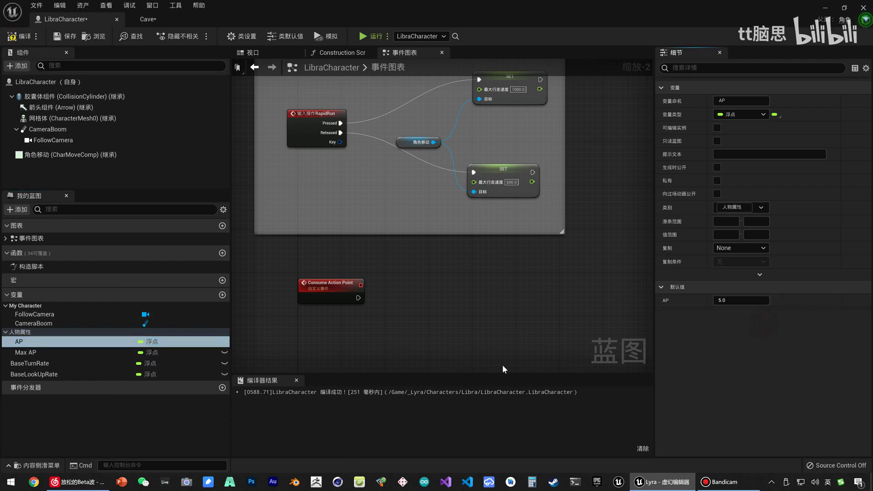
left_click(30, 352)
left_click(735, 299)
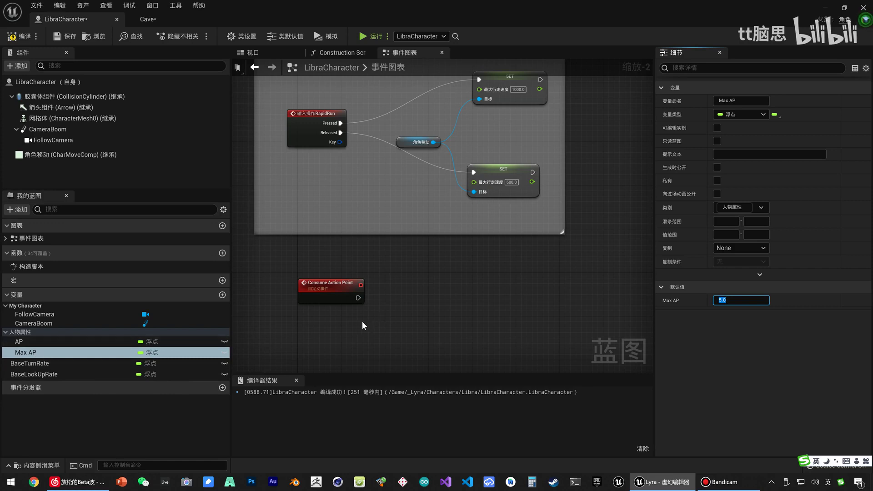
Add another float variable and name it AP Consume Per Second
mouse_move(356, 324)
right_mouse_down()
mouse_move(367, 291)
mouse_move(397, 282)
right_mouse_up()
left_click(222, 295)
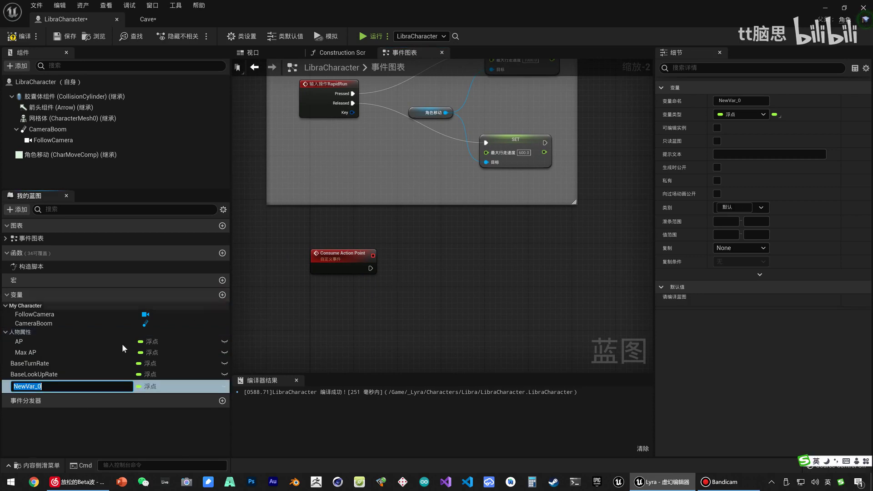
key("Return")
double_click(44, 387)
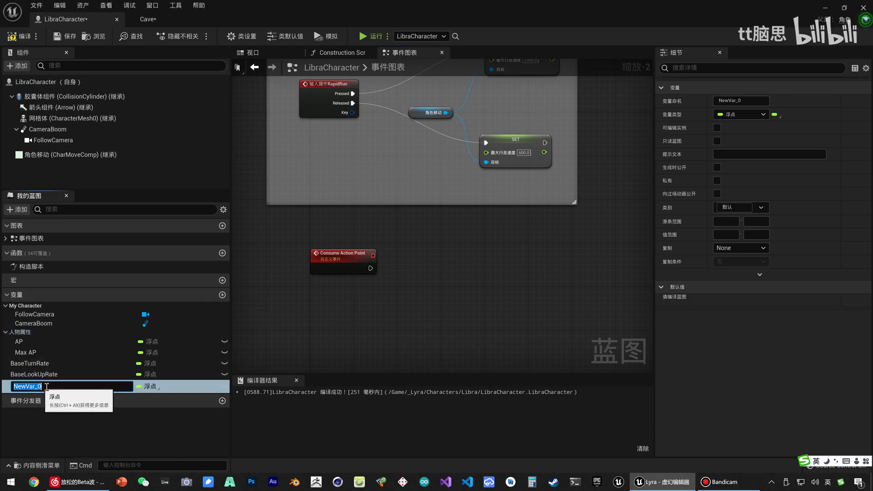
type("AP")
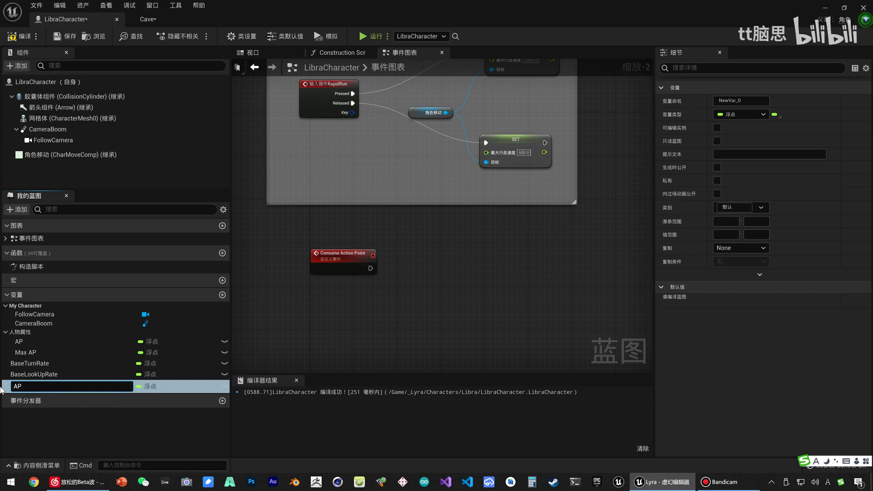
type(" Cons")
type("ume ")
type("Per Second")
Shorten the variable's name from AP Consume Per Second to AP CPS
left_click_drag(22, 386, 101, 388)
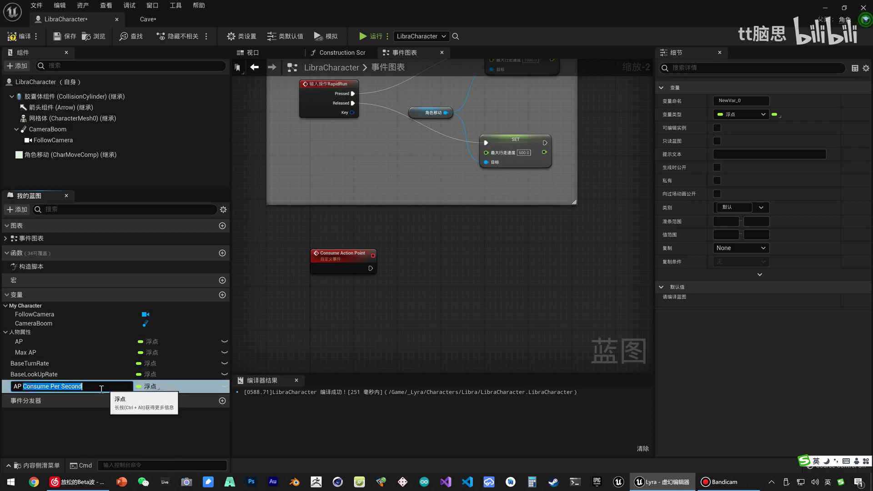
left_click(101, 389)
double_click(45, 386)
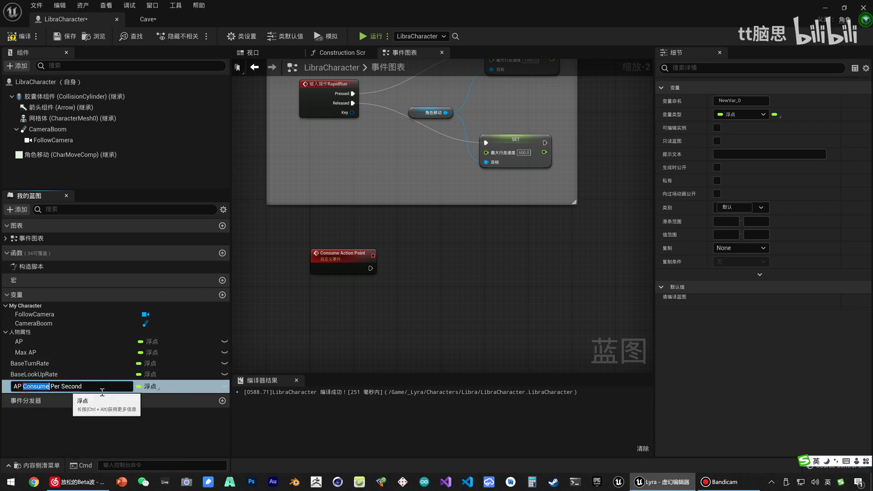
left_click_drag(102, 392, 124, 395)
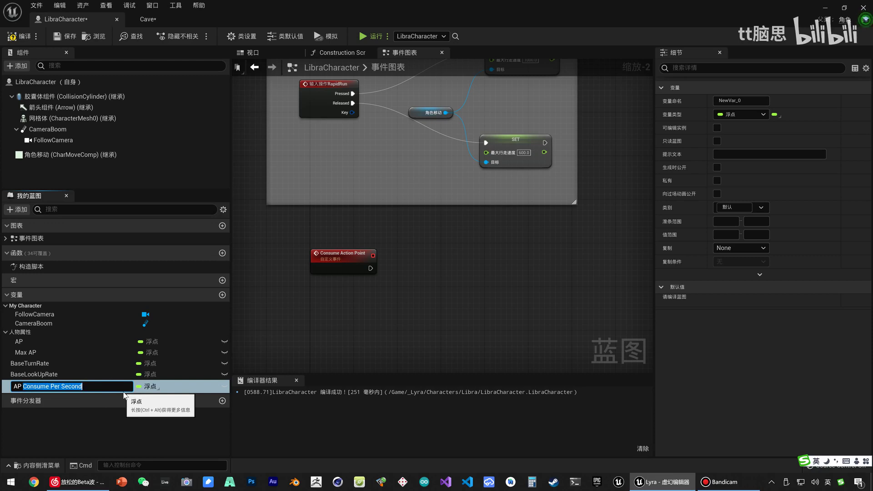
left_click(61, 387)
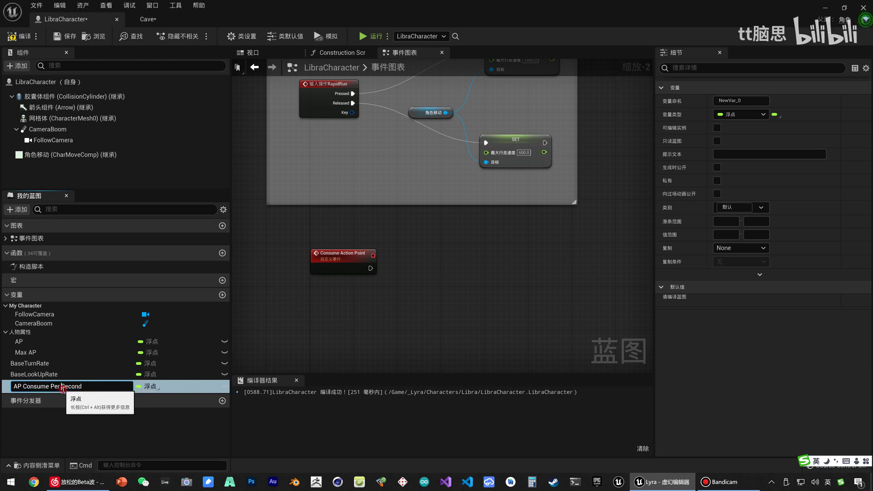
double_click(36, 387)
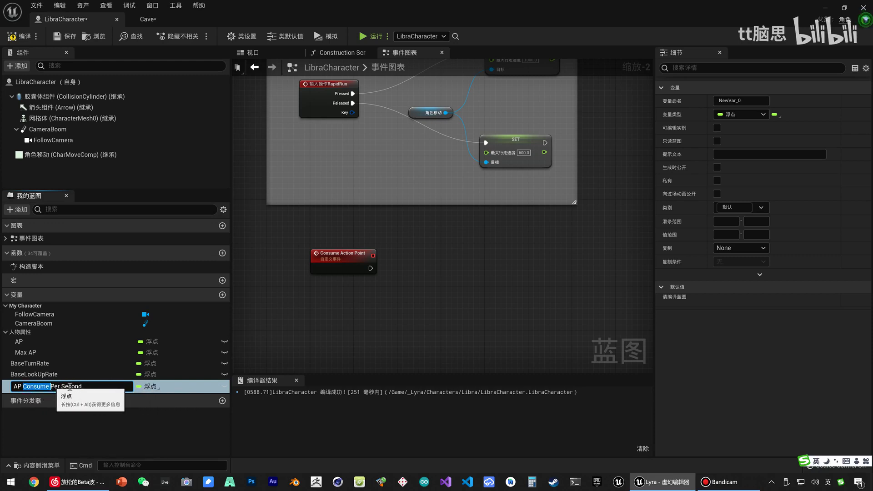
left_click(106, 386, "shift")
type("CPS")
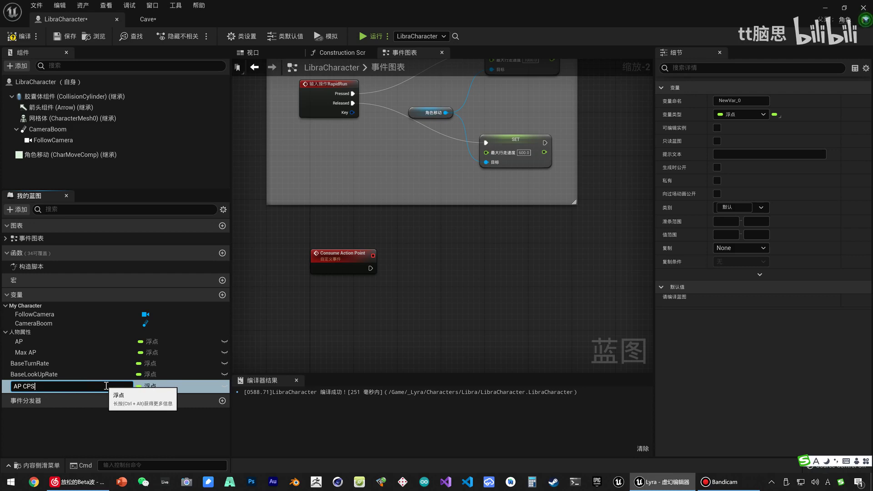
key("Return")
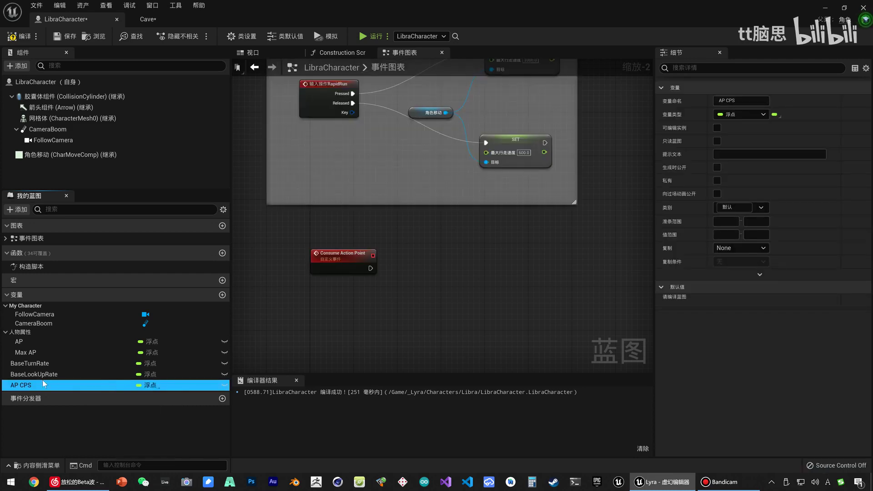
Move AP CPS into the 人物属性 category and duplicate it as AP RPS
left_click_drag(41, 385, 28, 333)
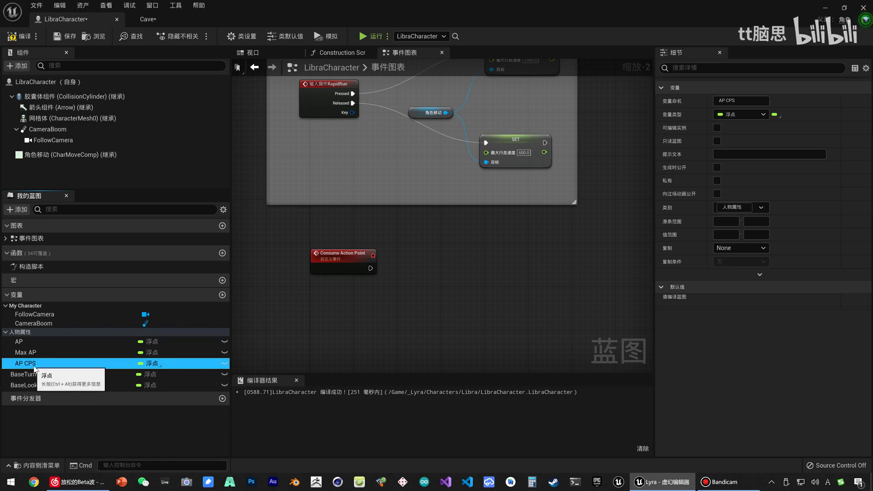
key("ctrl+w")
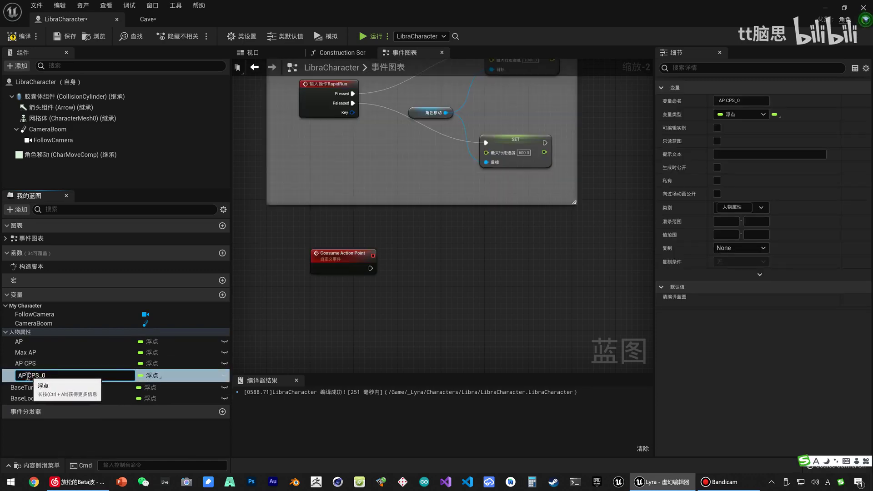
type("R")
left_click(51, 375)
key("BackSpace")
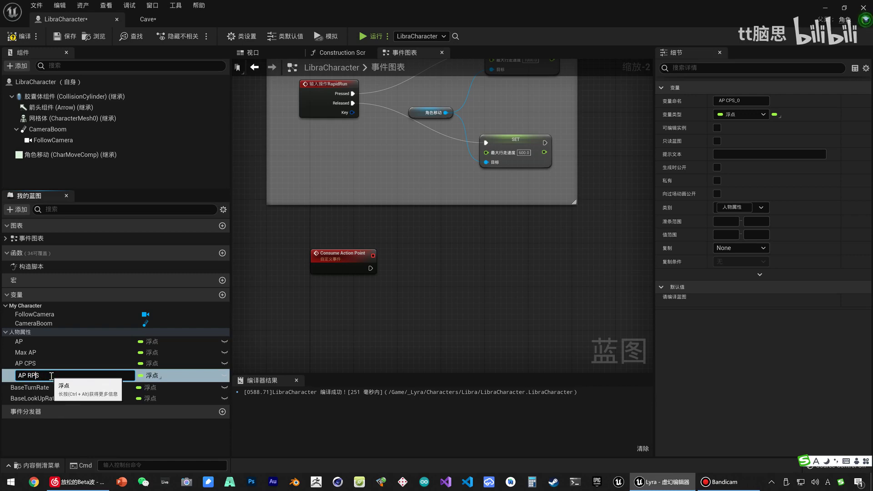
key("Return")
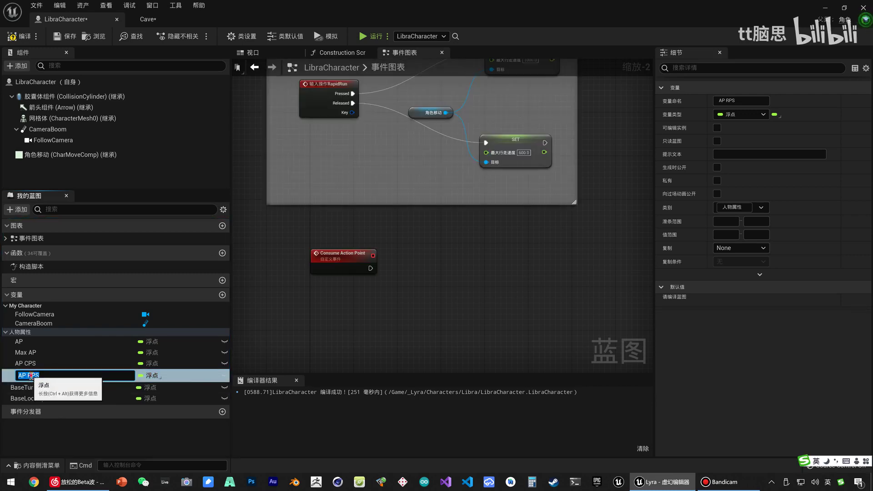
left_click(29, 374)
type("esume")
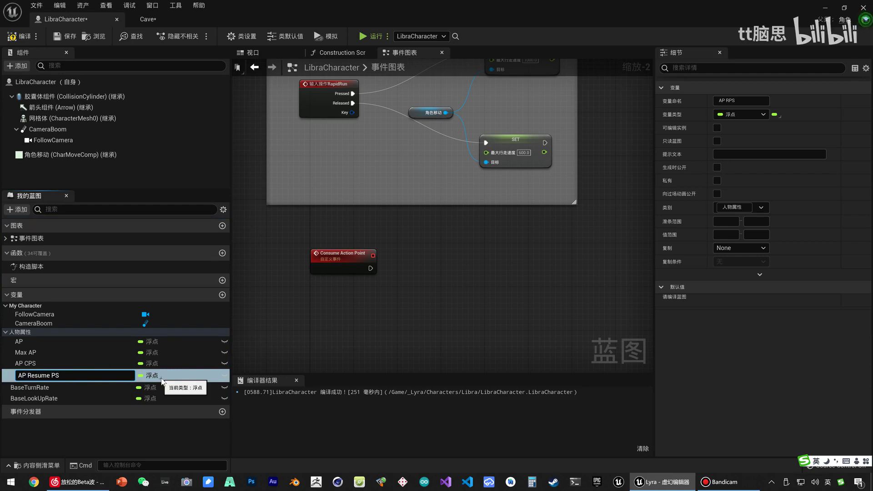
key("BackSpace")
key("BackSpace")
key("BackSpace")
key("BackSpace")
key("BackSpace")
key("BackSpace")
key("Return")
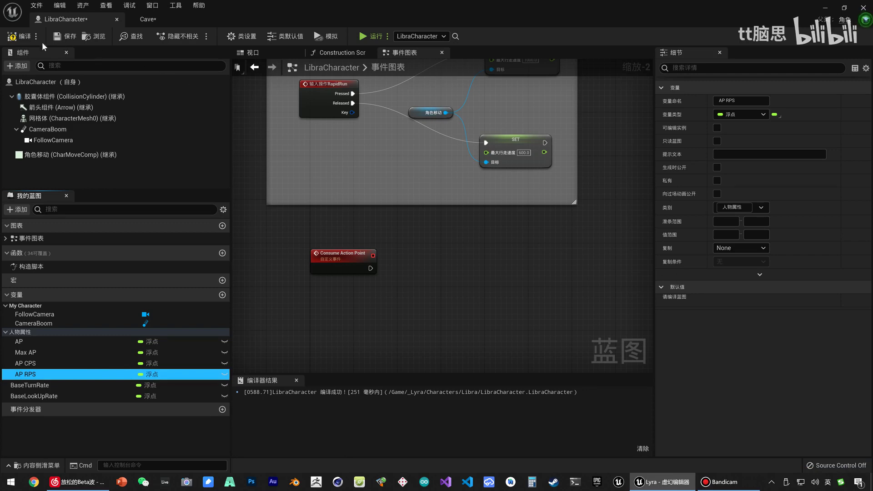
Compile and set AP RPS's default value to 1.0
left_click(20, 36)
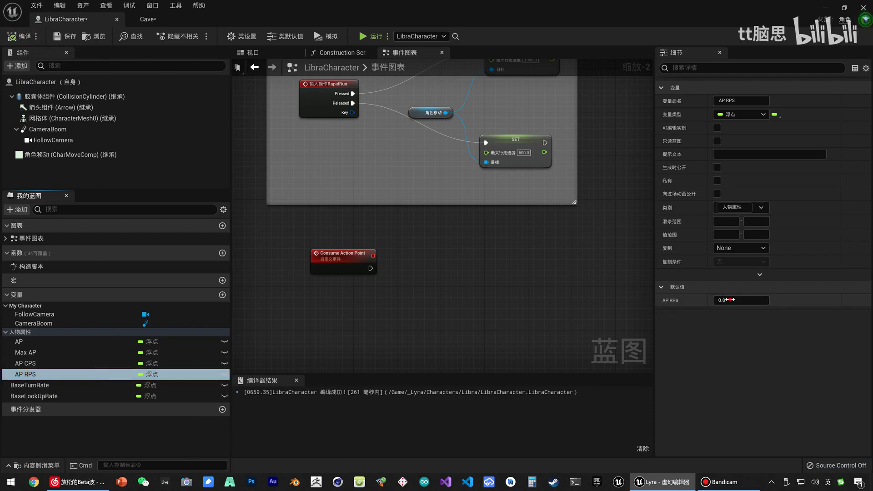
left_click(745, 301)
type("1")
key("Return")
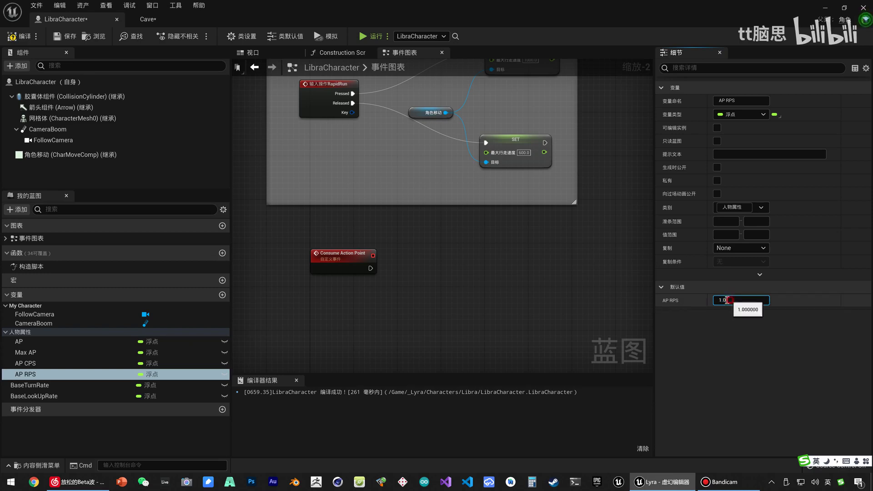
Review the AP CPS variable and bring the Consume Action Point event into view
left_click(28, 363)
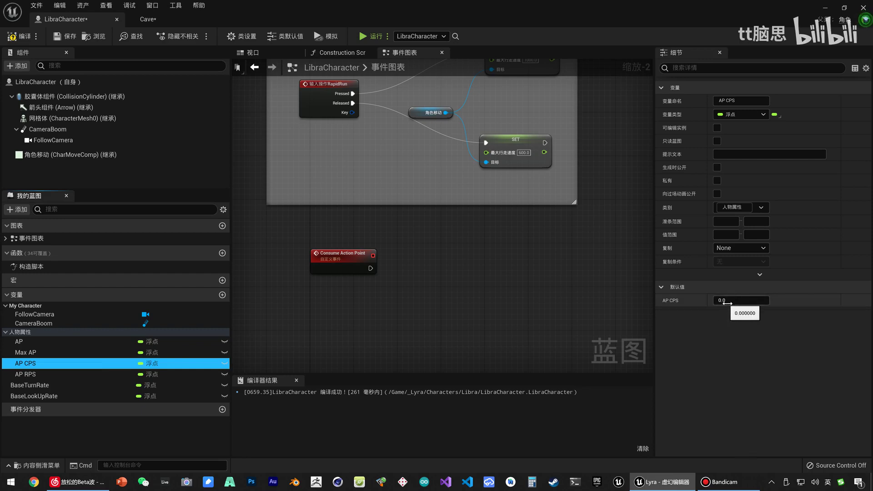
right_click_drag(467, 258, 443, 305)
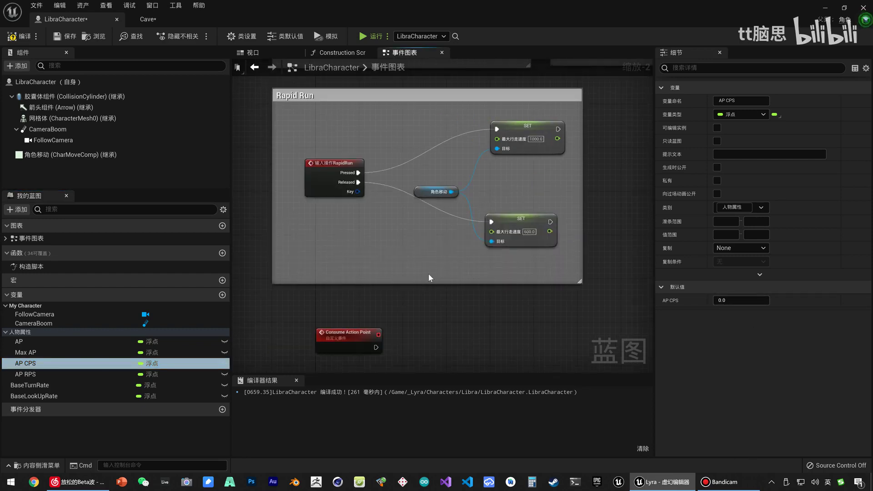
left_click_drag(291, 225, 368, 132)
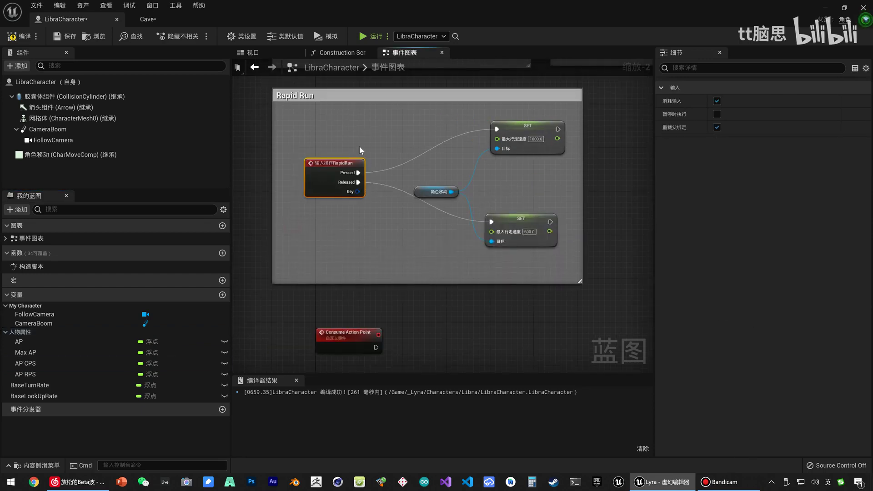
left_click(43, 364)
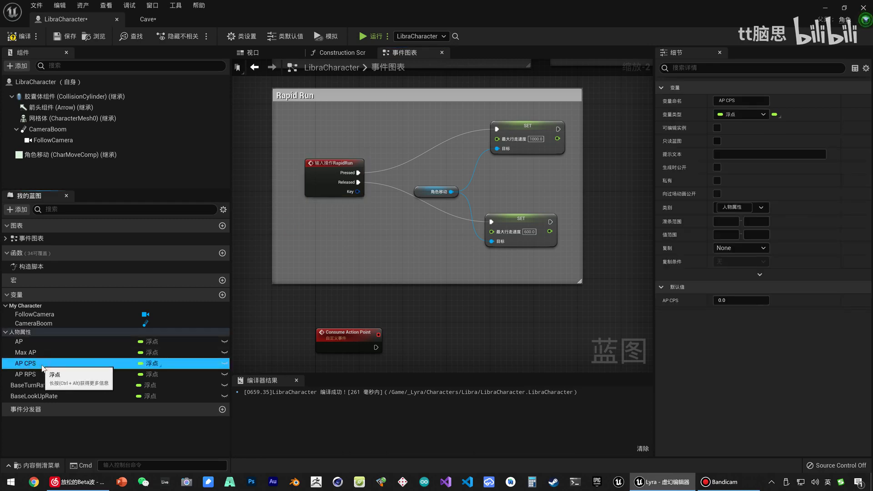
left_click(42, 364)
left_click(522, 335)
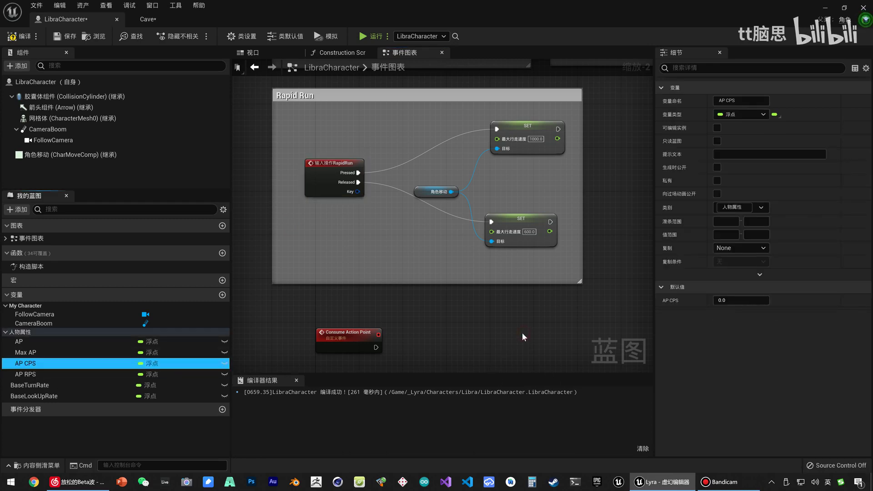
right_click_drag(522, 334, 396, 288)
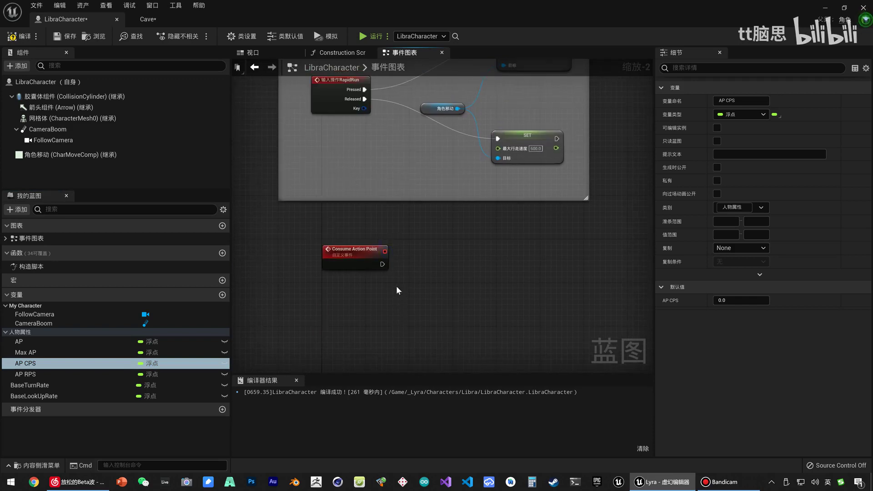
Rename the Consume Action Point event to Consume AP
left_click(348, 263)
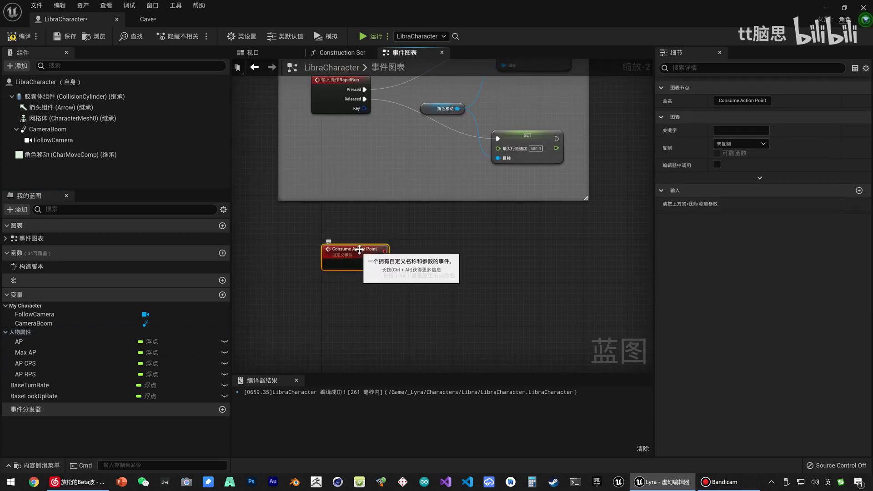
double_click(374, 250)
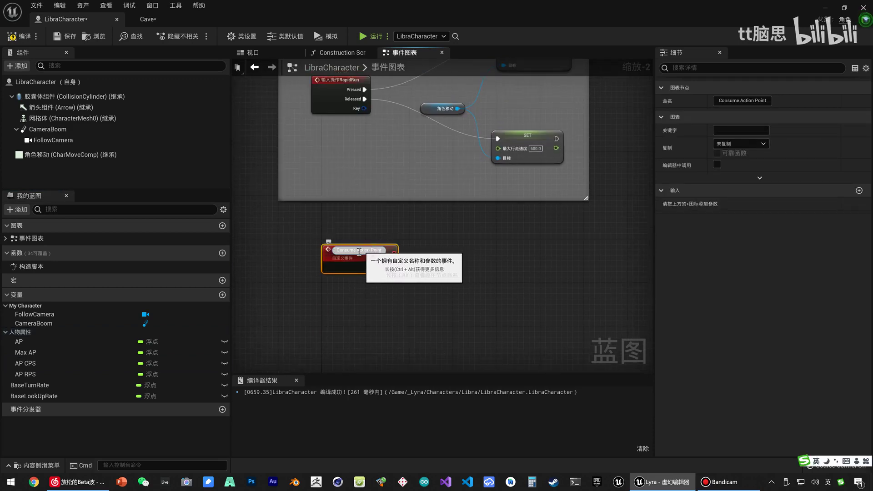
type("Consume a")
key("BackSpace")
type("AP")
key("Return")
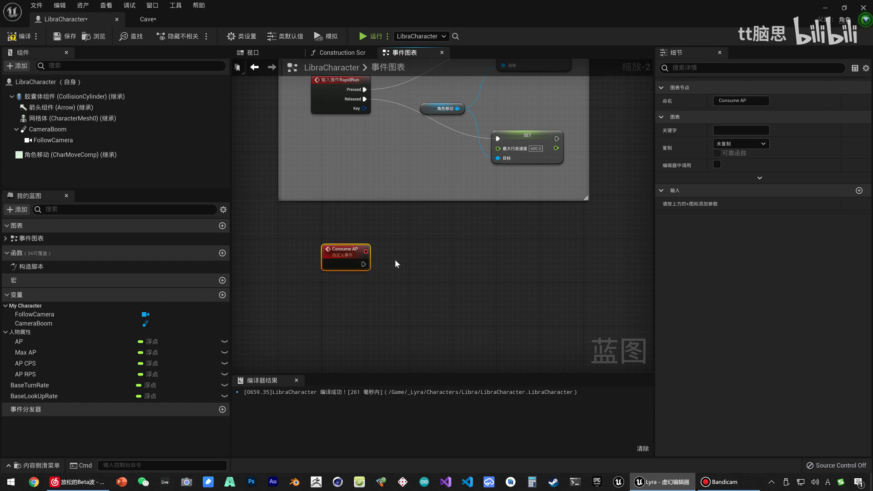
Place an AP getter and add a 1.0-second Delay after Consume AP
left_click_drag(18, 342, 367, 306)
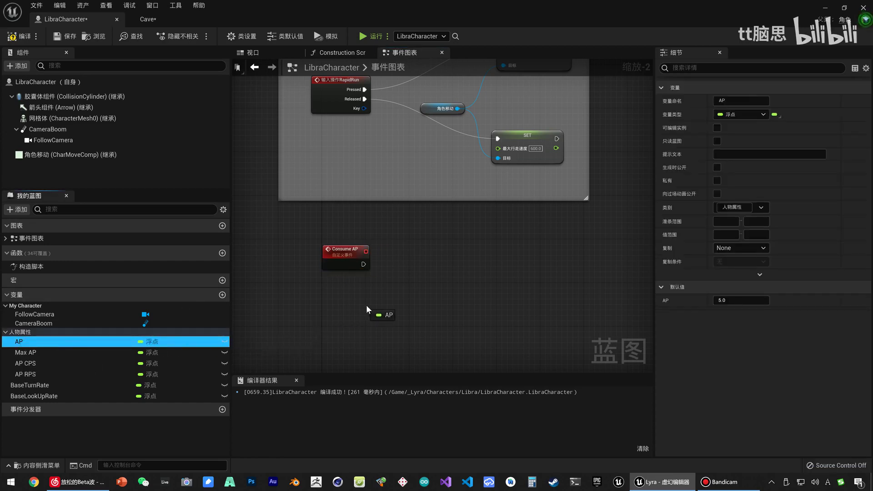
left_click_drag(363, 264, 389, 263)
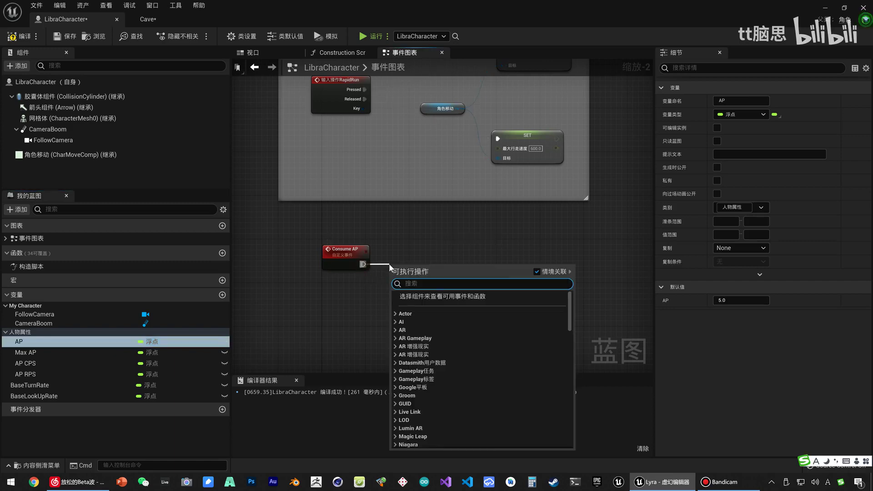
type("延迟")
key("Return")
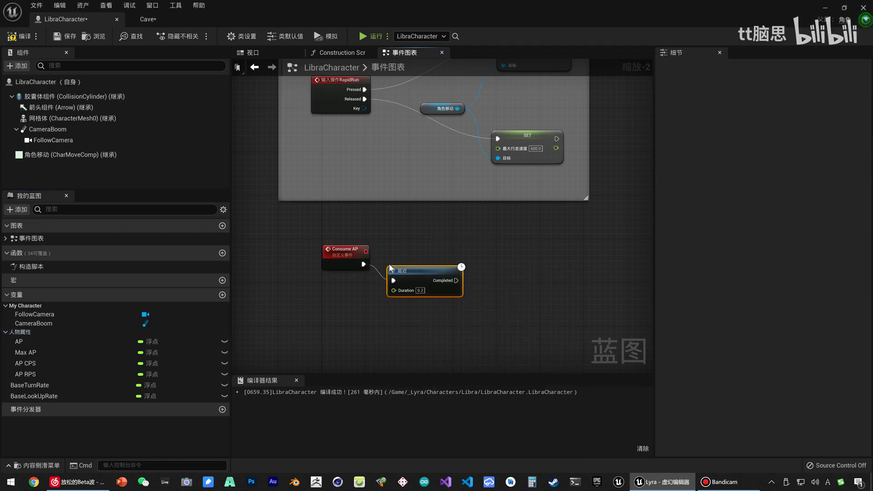
left_click_drag(389, 263, 411, 247)
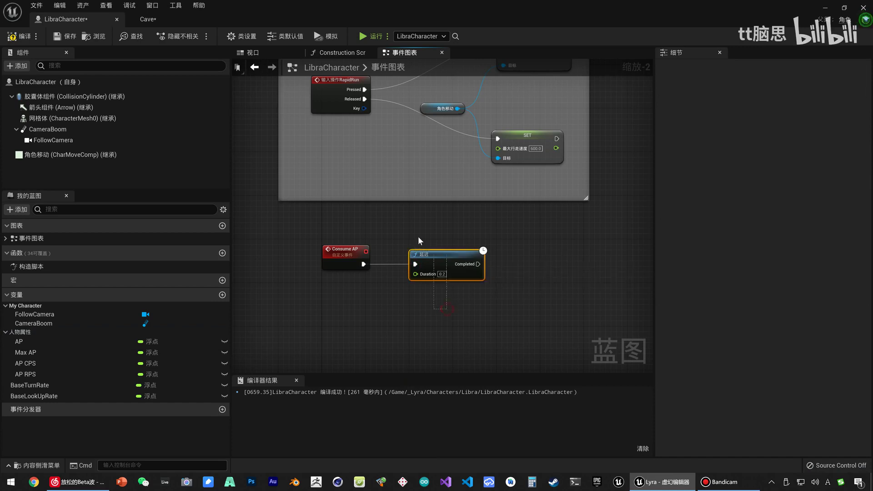
left_click(441, 274)
type("1")
left_click(453, 307)
Set AP to AP minus AP CPS once the Delay completes
left_click_drag(451, 309, 534, 322)
left_click(503, 313)
type("-")
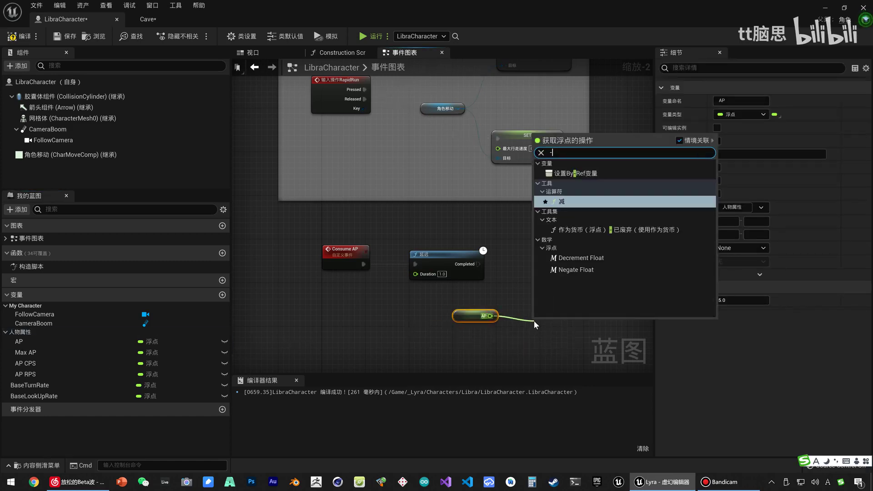
key("Return")
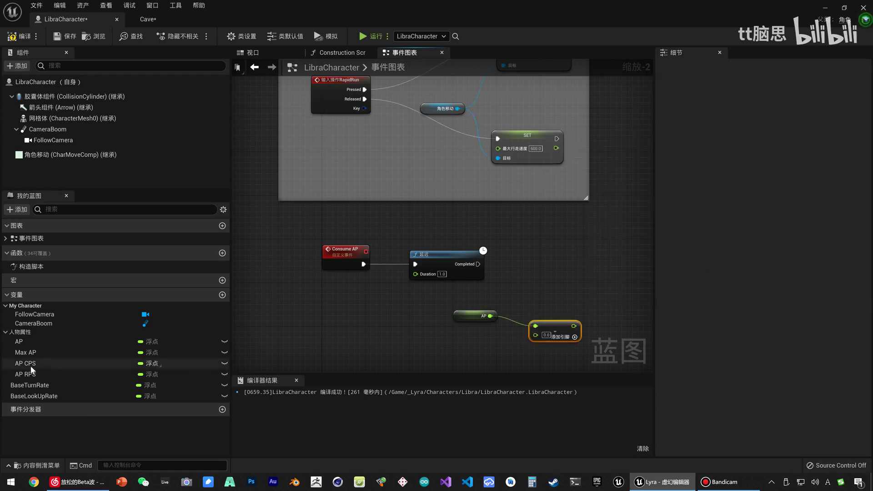
left_click_drag(30, 363, 535, 334)
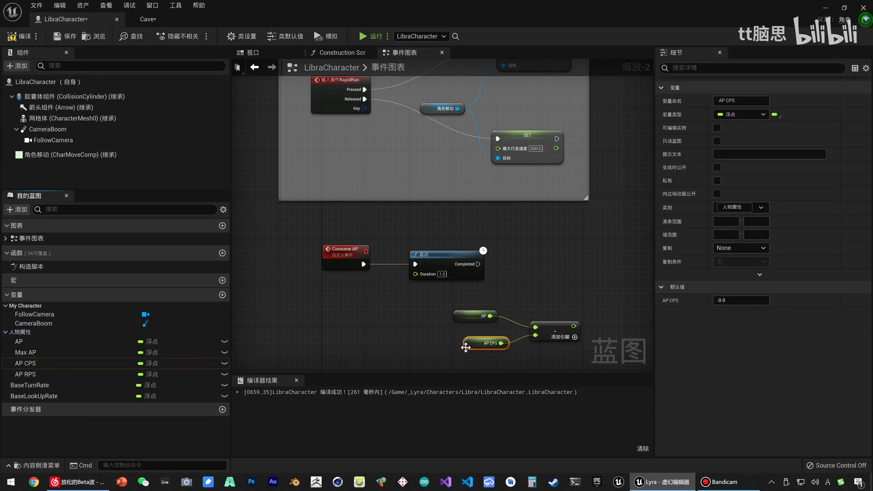
right_click_drag(500, 352, 371, 336)
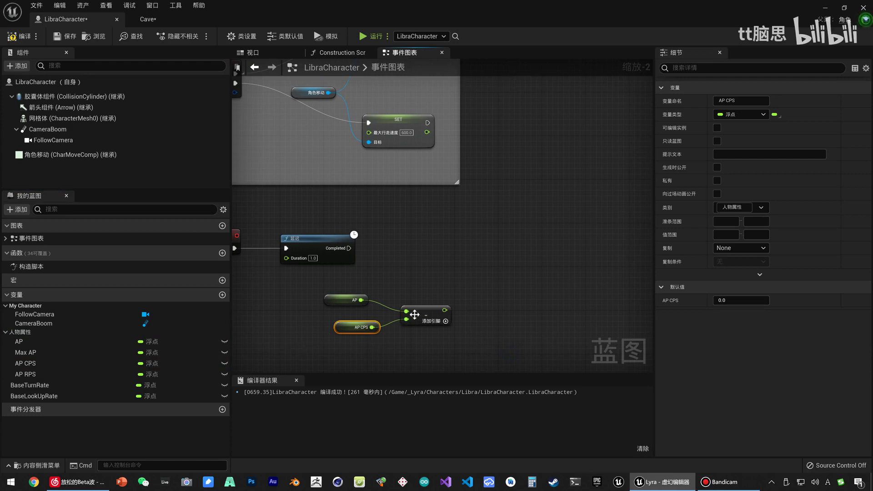
left_click_drag(414, 314, 407, 308)
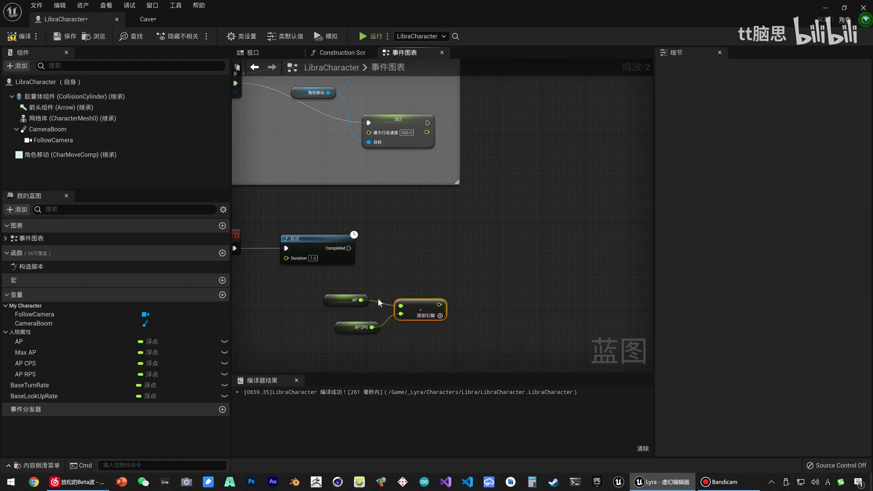
left_click_drag(34, 341, 511, 248)
left_click_drag(439, 304, 519, 265)
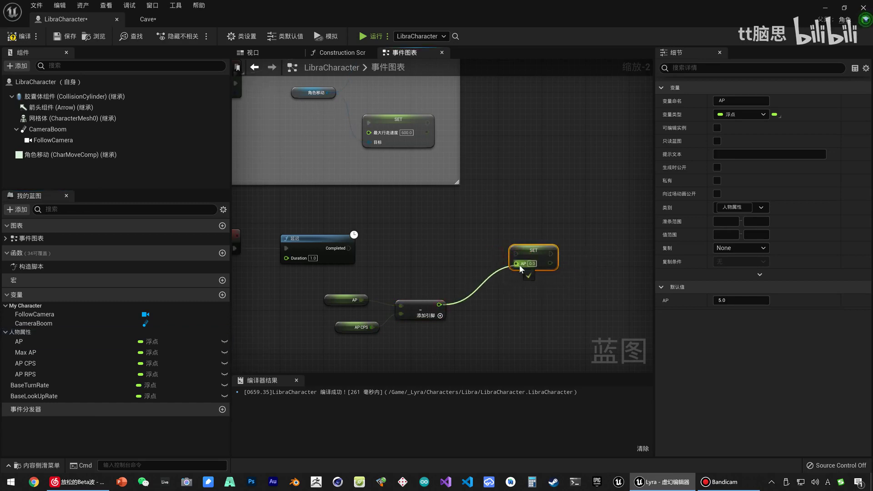
left_click_drag(349, 248, 494, 249)
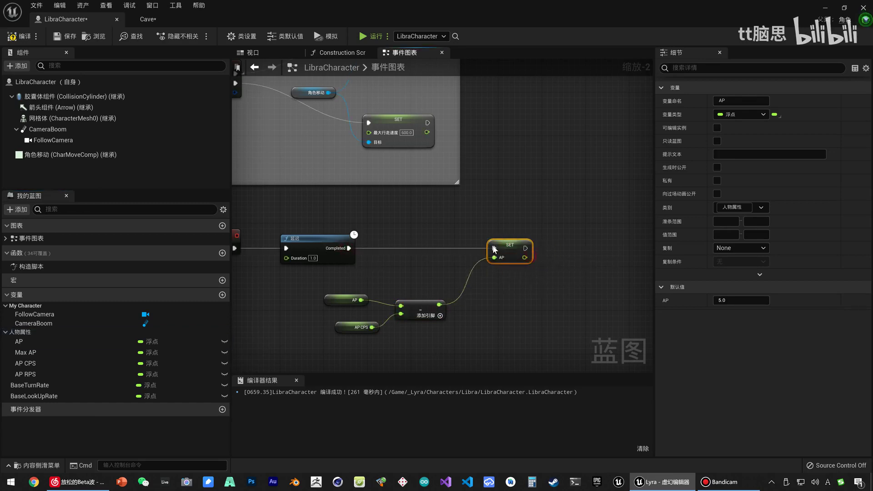
Change the Delay duration to 0.1 seconds
right_click_drag(380, 319, 443, 312)
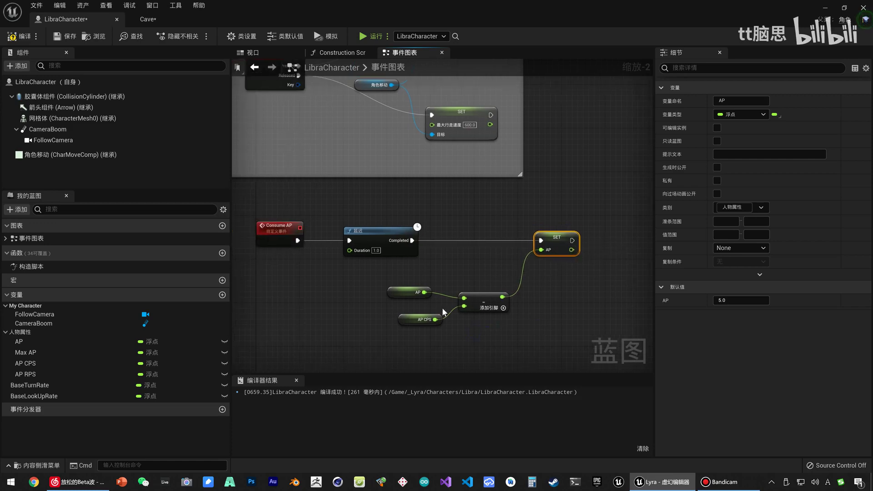
left_click(410, 322)
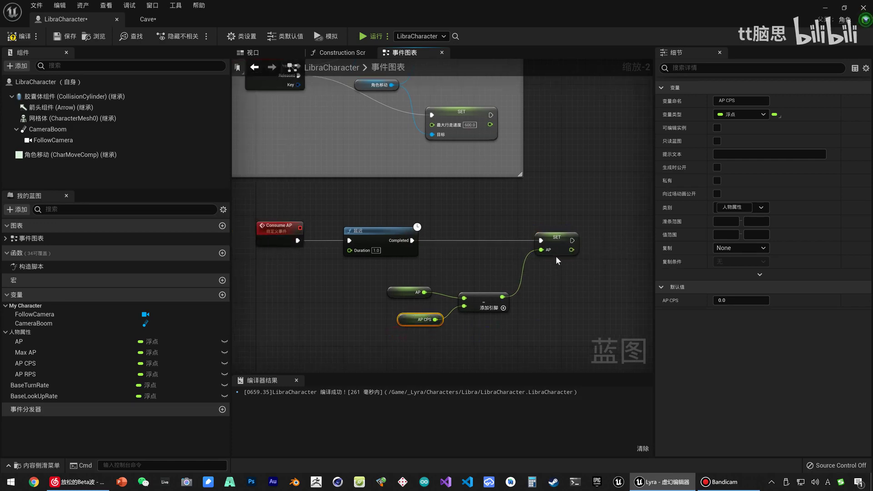
left_click(477, 335)
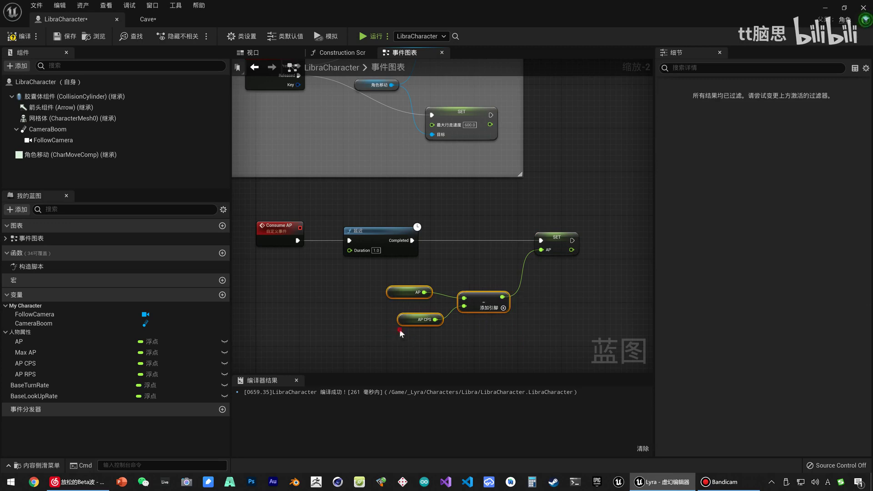
left_click(395, 318)
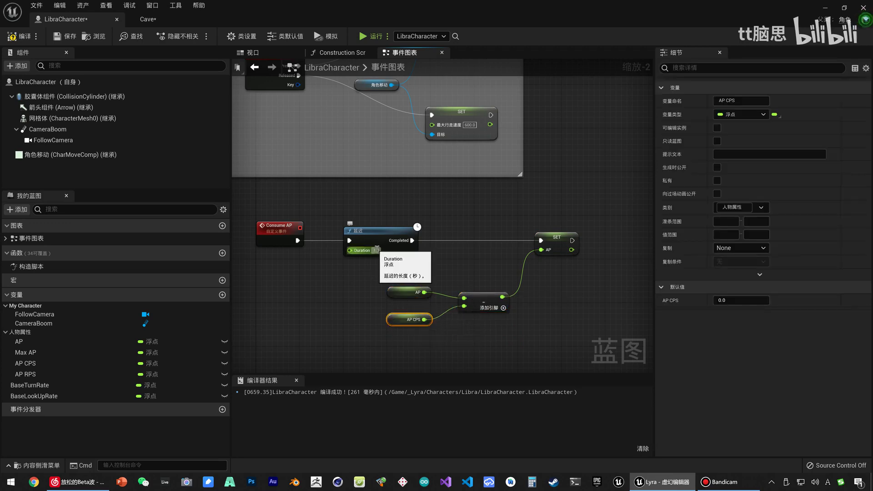
left_click(376, 250)
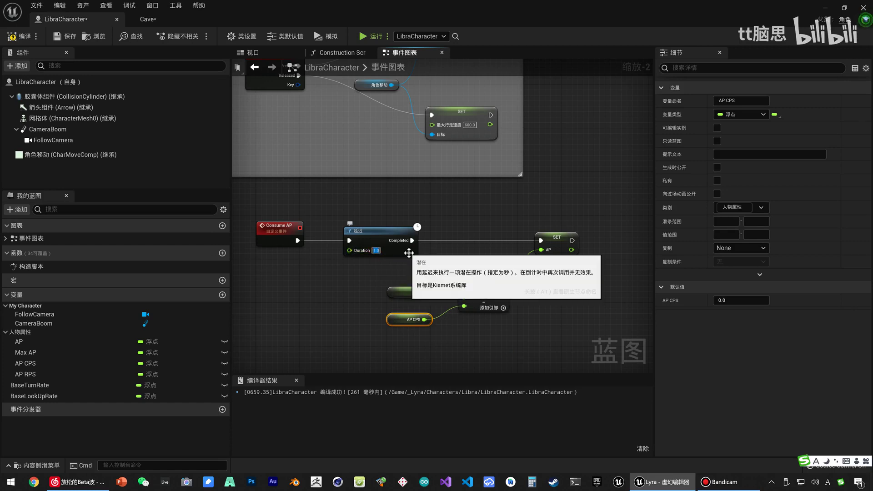
type("0.1")
left_click(345, 281)
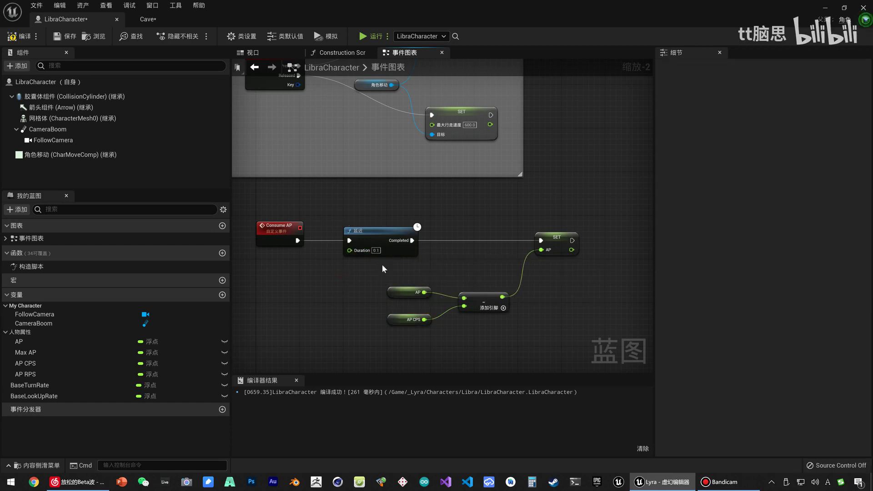
left_click(408, 321)
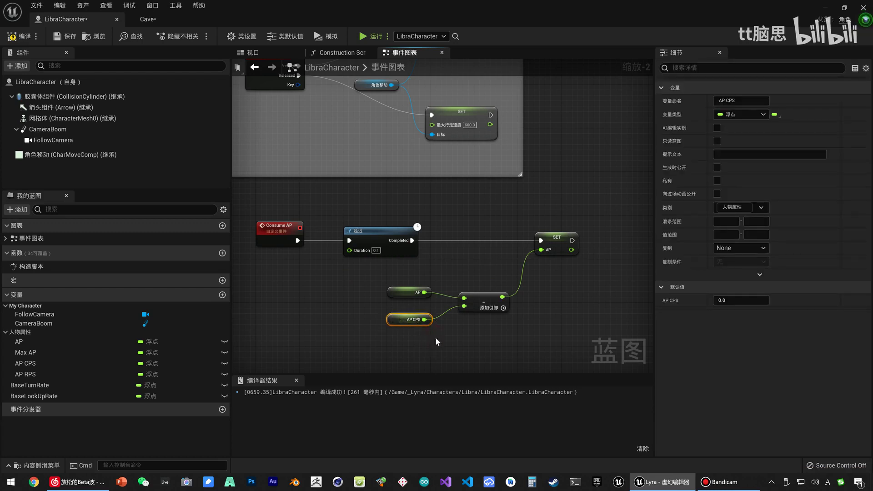
Multiply AP CPS by 0.1 before subtracting it from AP
mouse_move(405, 324)
left_mouse_down()
mouse_move(362, 324)
mouse_move(405, 320)
left_mouse_up()
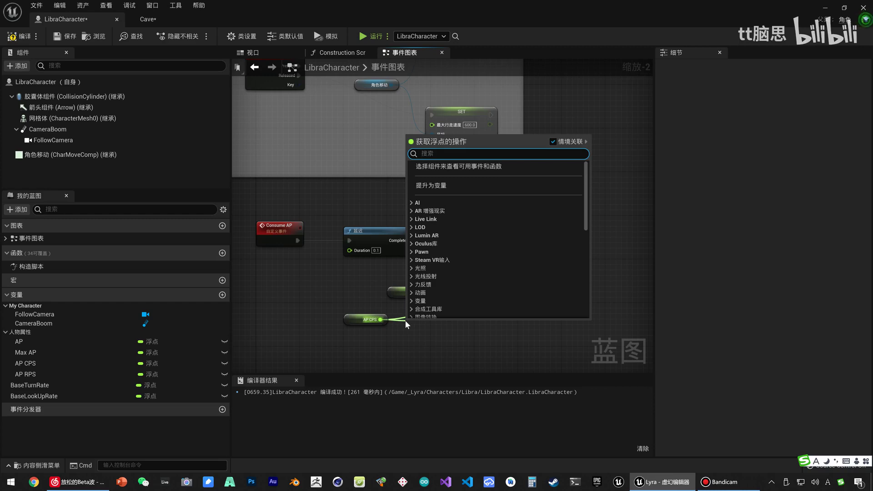
type("*")
key("Return")
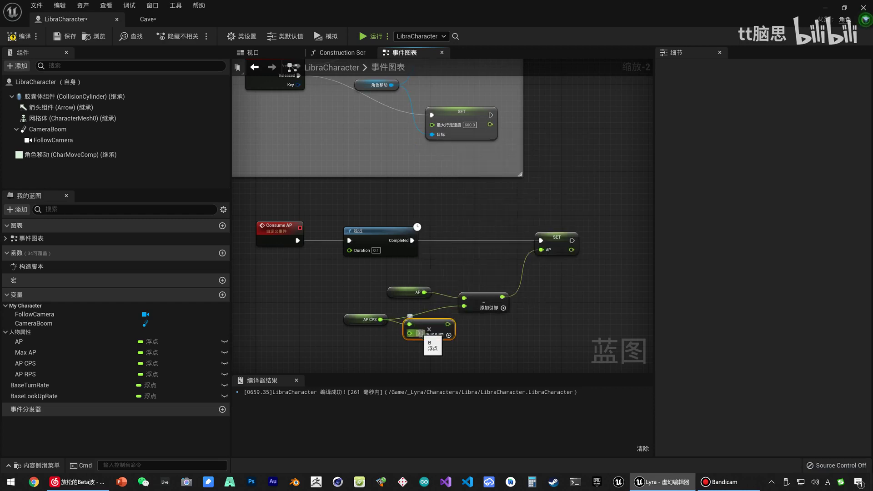
left_click(419, 333)
type("0.1")
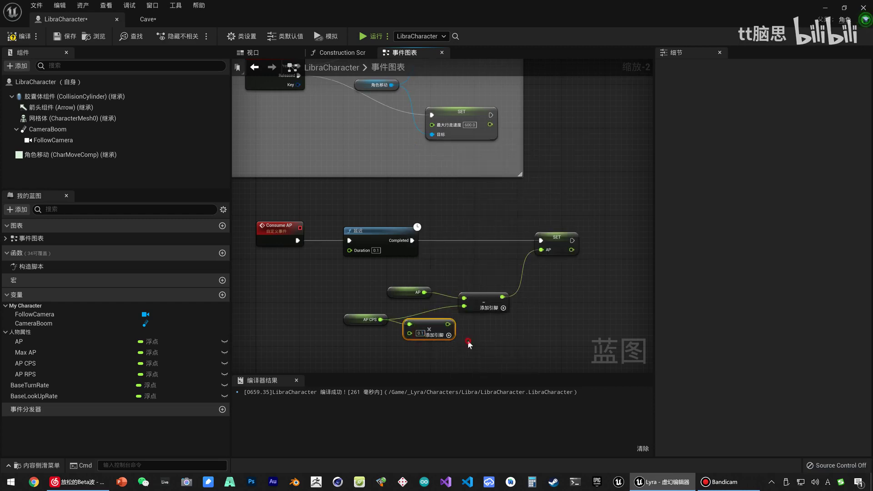
left_click_drag(448, 324, 464, 306)
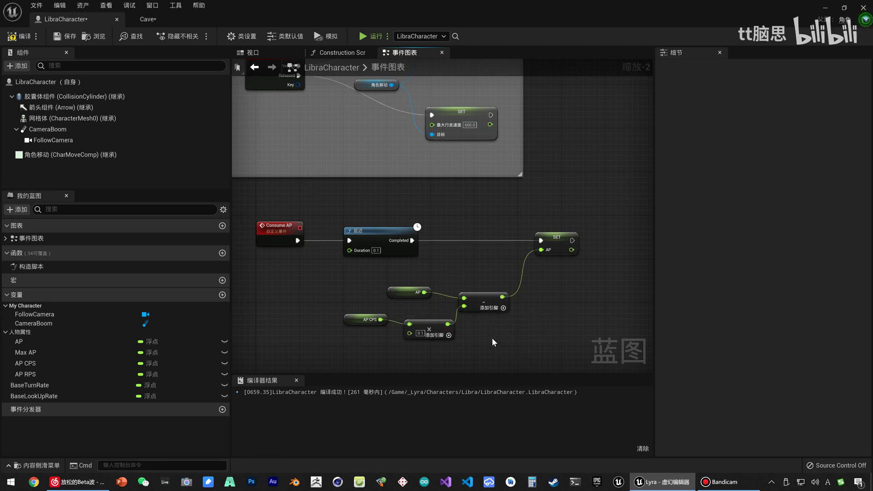
left_click_drag(575, 245, 618, 245)
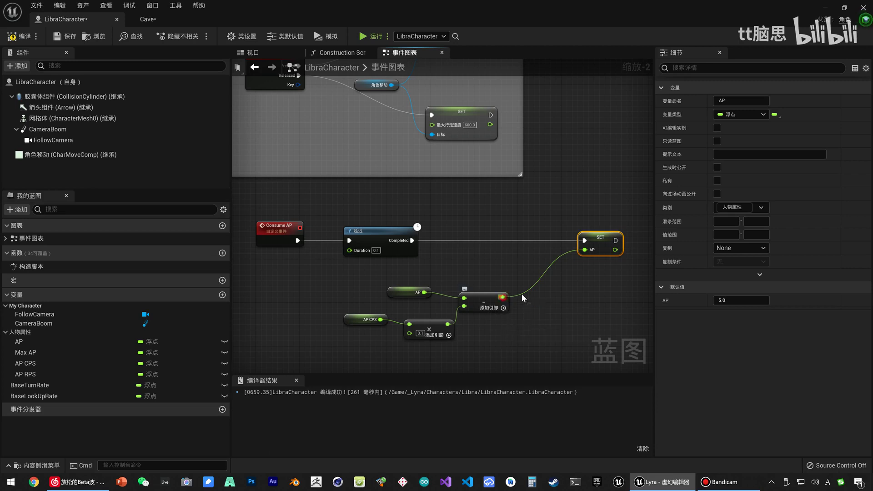
Clamp the new AP value between 0 and Max AP before setting AP
left_click_drag(501, 297, 526, 293)
type("CLAMP")
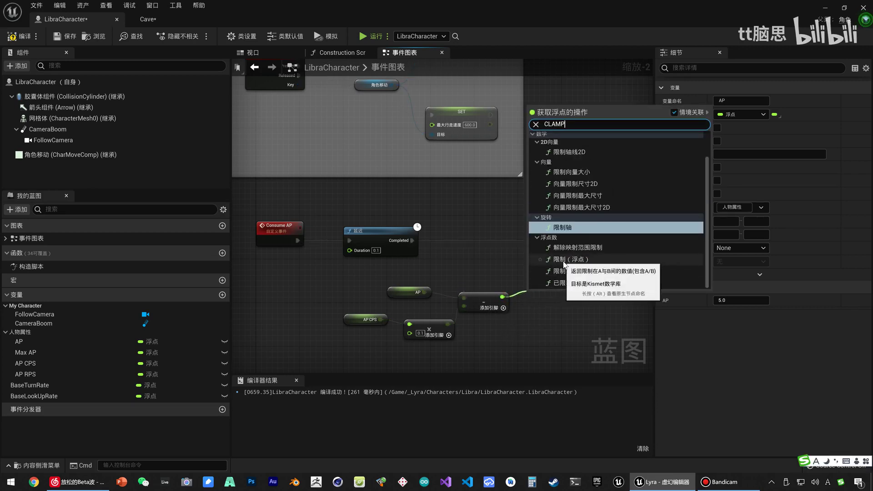
left_click_drag(564, 125, 537, 125)
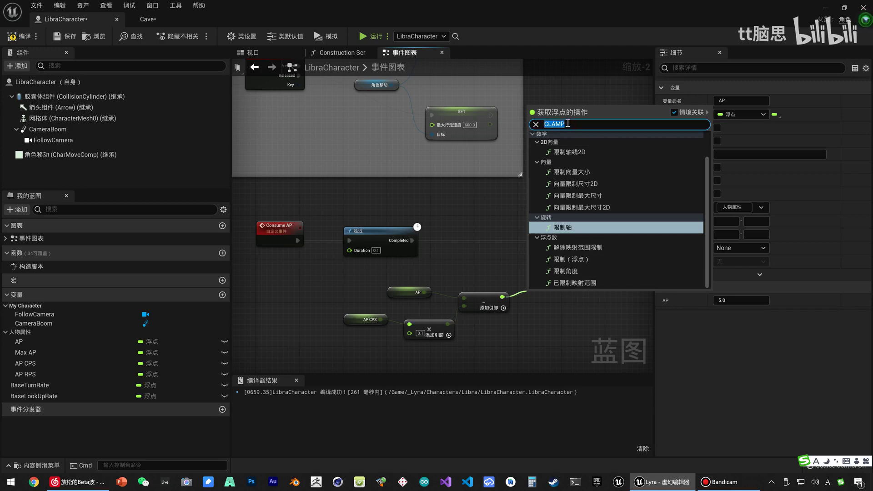
left_click(572, 259)
left_click_drag(555, 298, 549, 276)
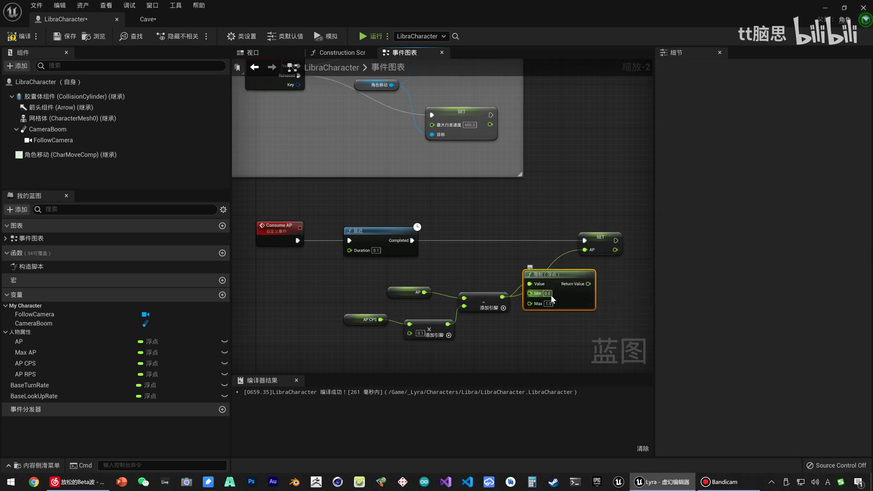
right_click_drag(578, 295, 524, 299)
left_click_drag(546, 240, 577, 245)
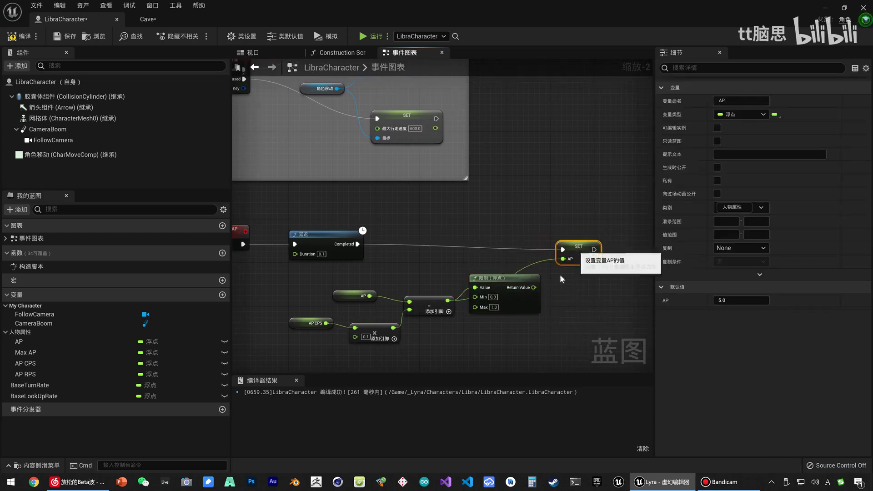
left_click_drag(534, 287, 533, 288)
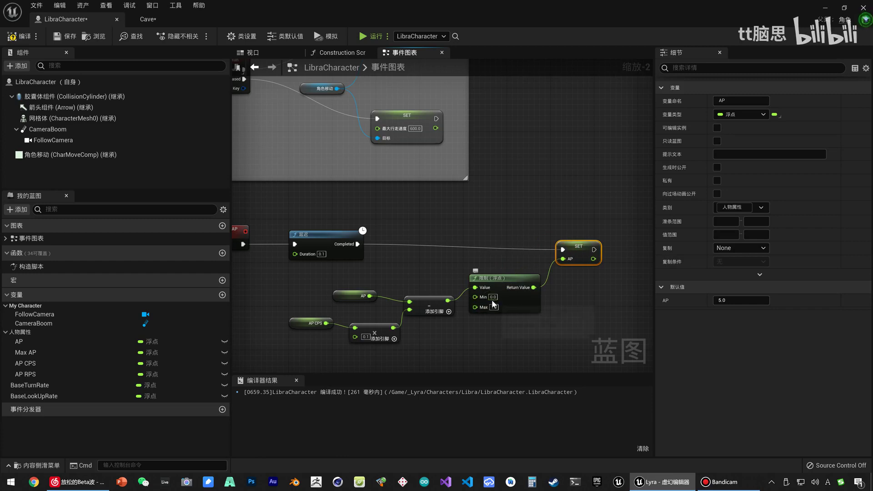
left_click_drag(27, 352, 444, 334)
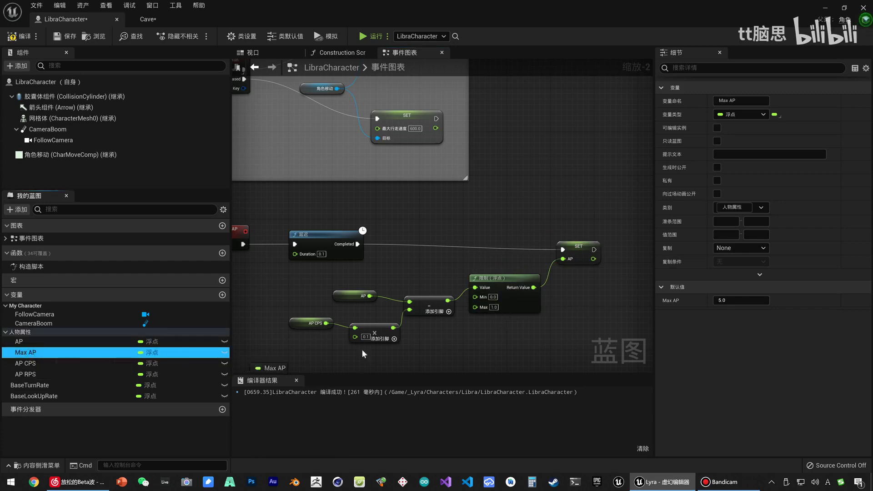
left_click(452, 348)
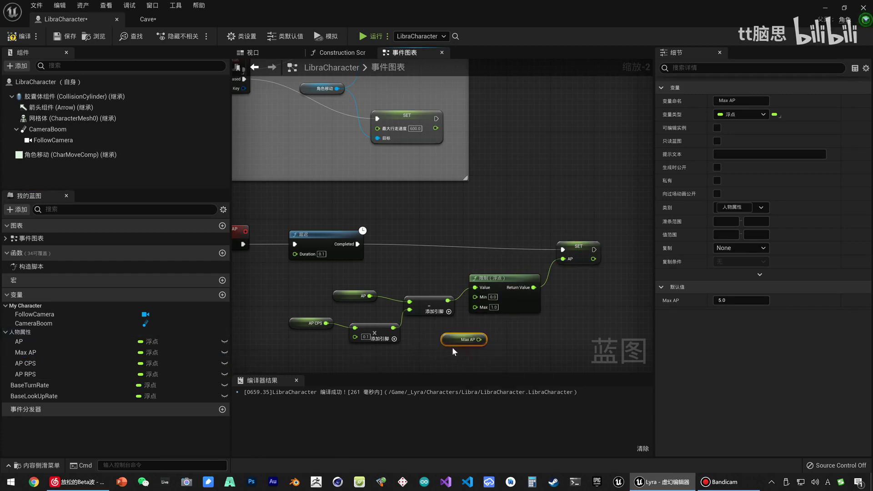
left_click_drag(456, 339, 475, 307)
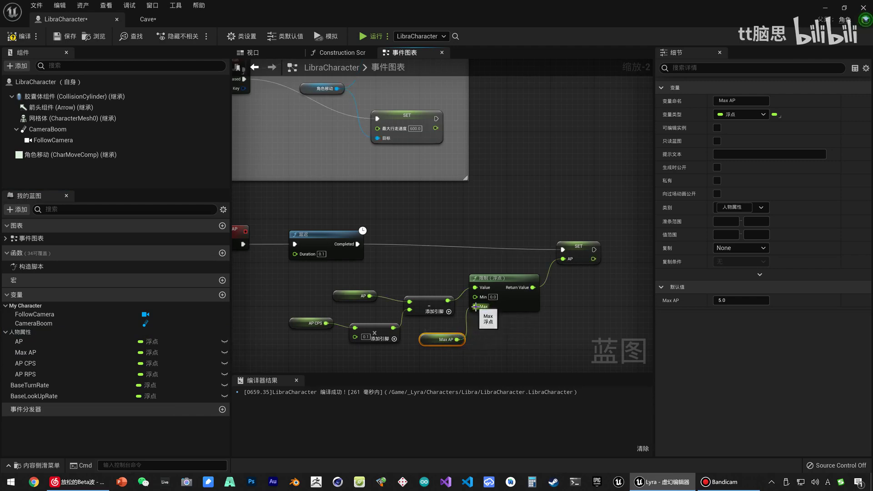
left_click_drag(438, 349, 438, 343)
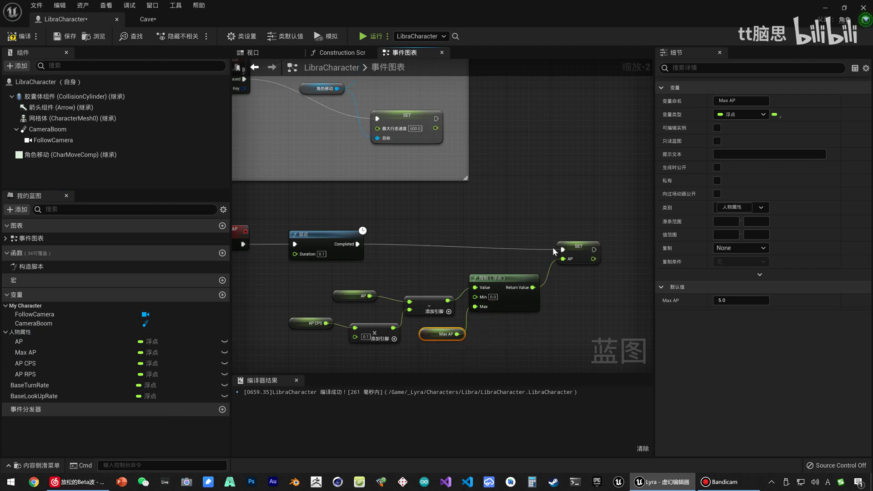
Add a Print String after SET AP that prints the AP value
left_click(579, 247)
right_click_drag(365, 241, 363, 229)
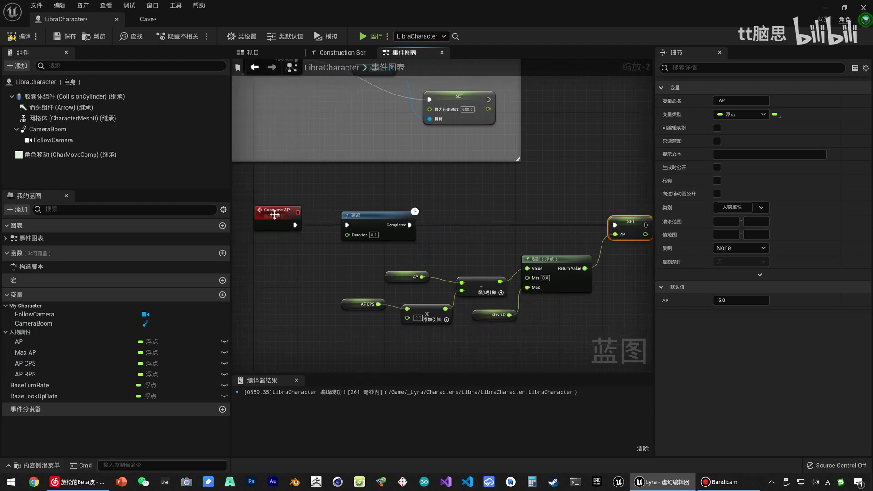
right_click_drag(639, 226, 528, 238)
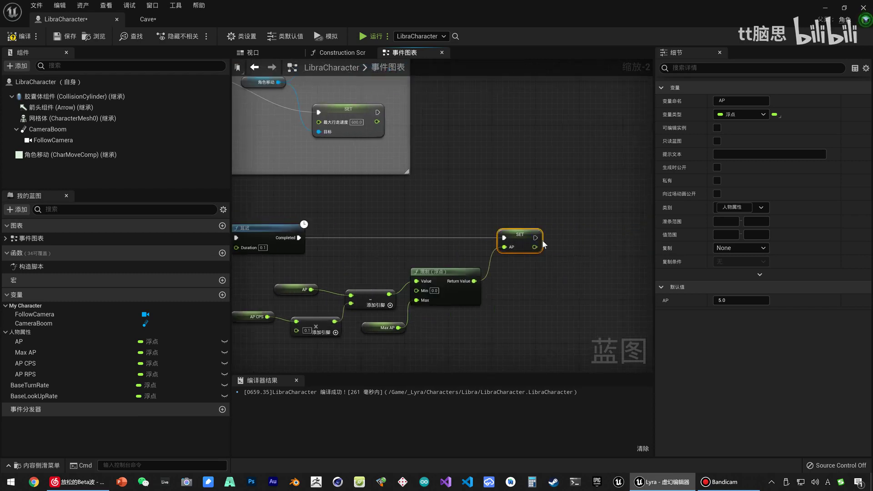
left_click_drag(529, 243, 570, 236)
key("ctrl+z")
type("Print")
key("Return")
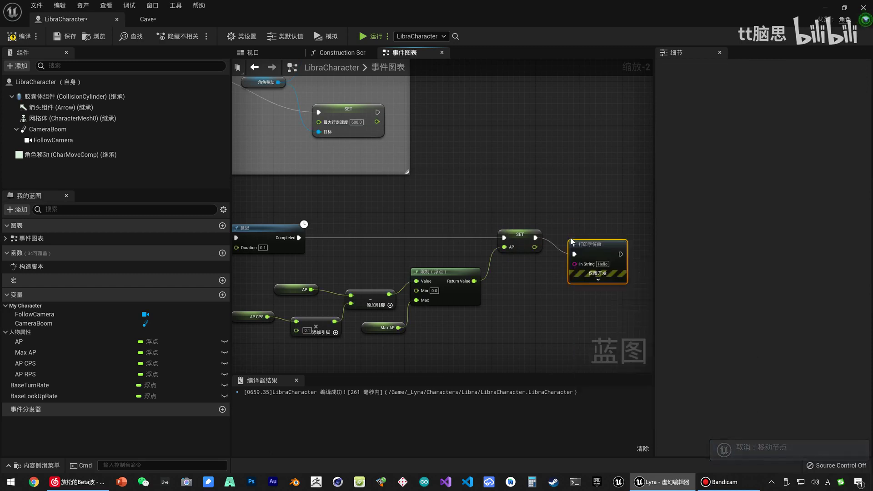
mouse_move(534, 247)
left_mouse_down()
mouse_move(596, 248)
mouse_move(571, 258)
left_mouse_up()
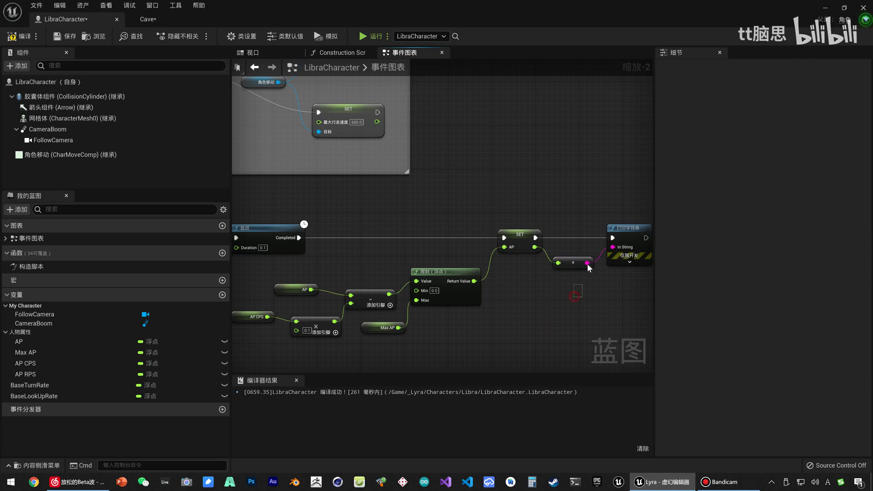
Add a custom event beneath the Consume AP chain and name it Resume AP
right_click_drag(545, 296, 447, 287)
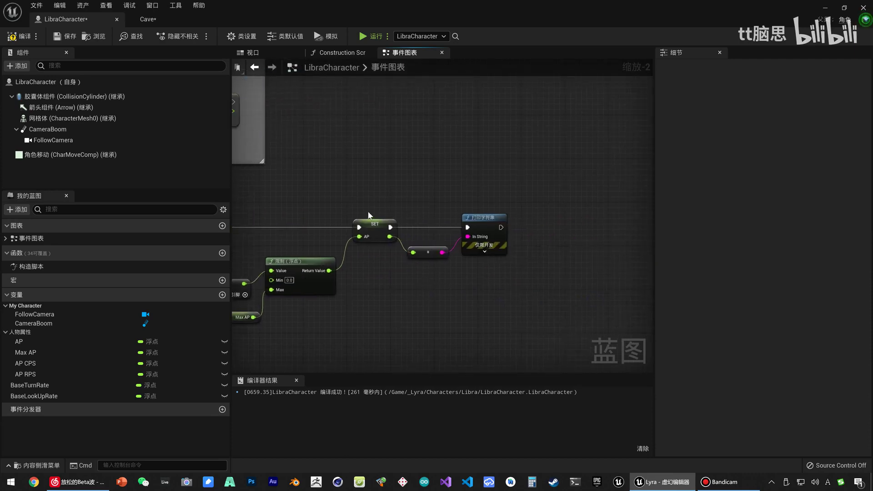
right_click_drag(428, 250, 587, 274)
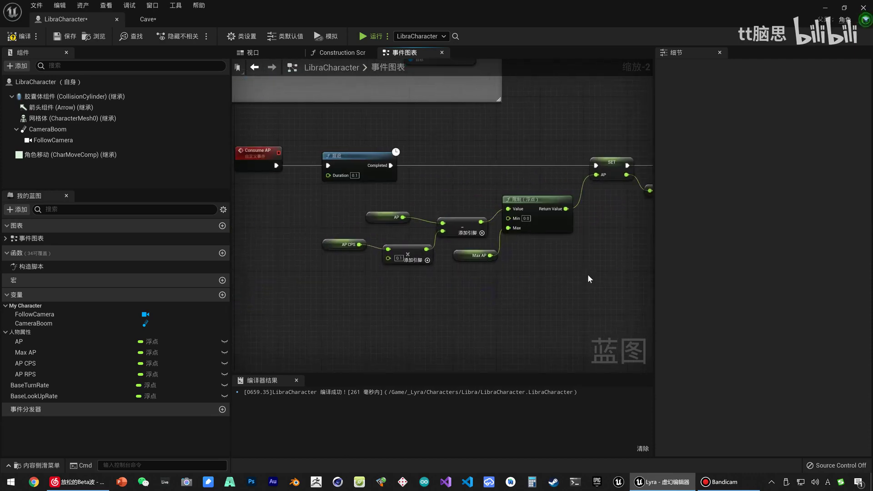
right_click_drag(449, 292, 491, 290)
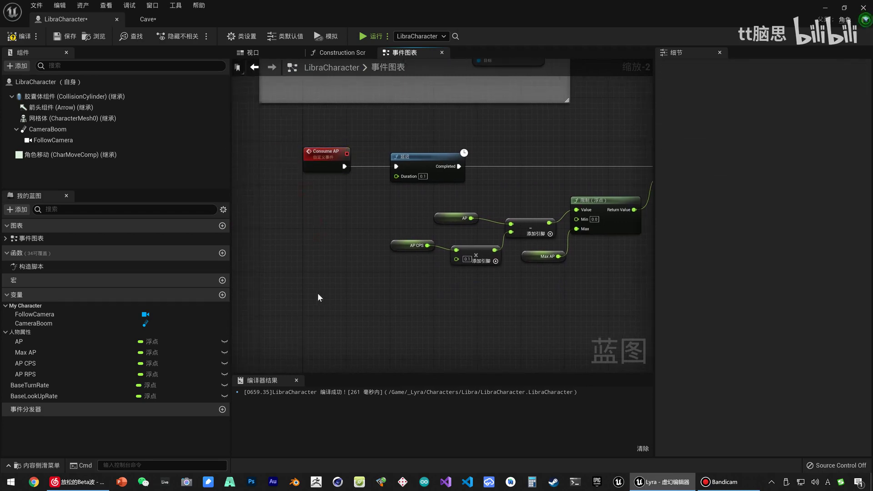
right_click(303, 311)
type("ADD")
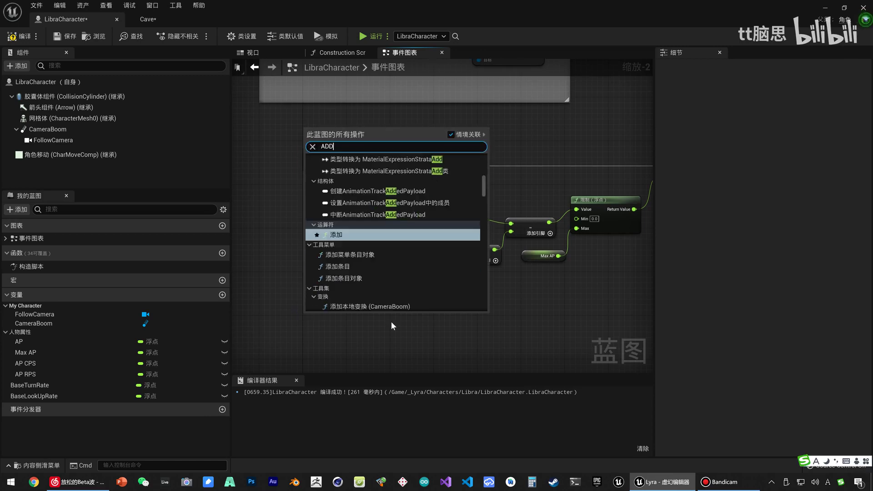
type(" CUSTOM")
key("Return")
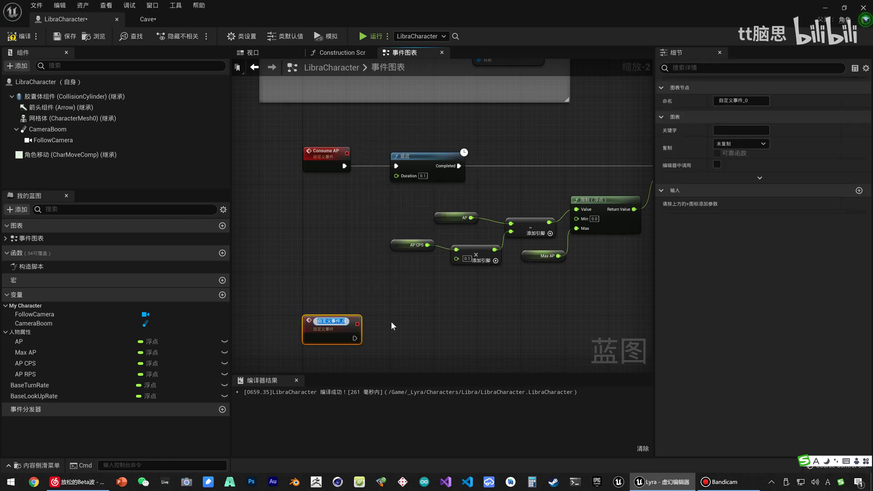
type("扣E")
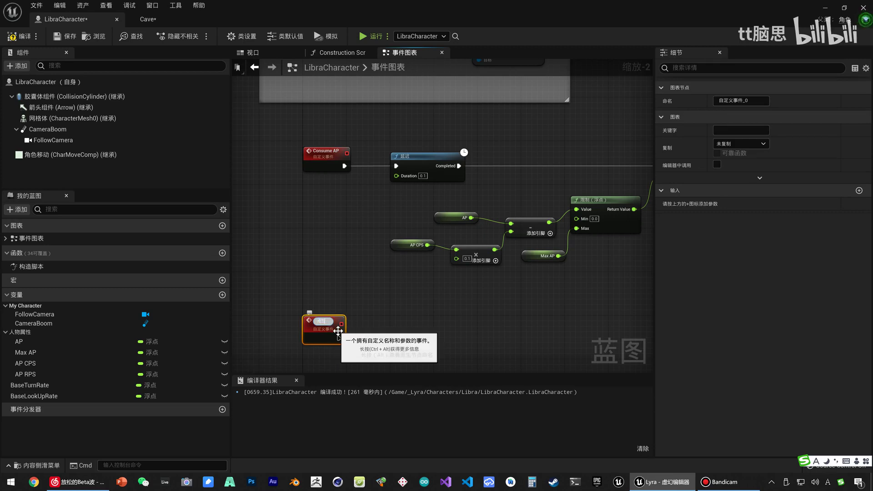
type("R")
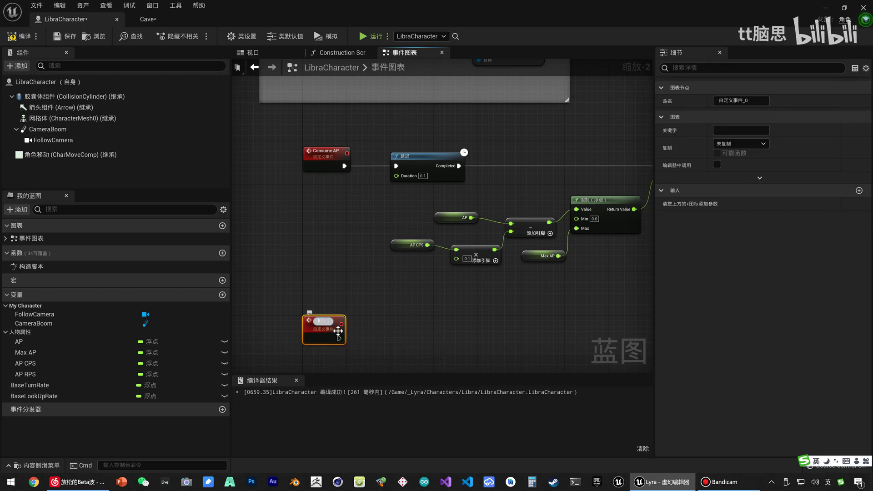
type("sume APO")
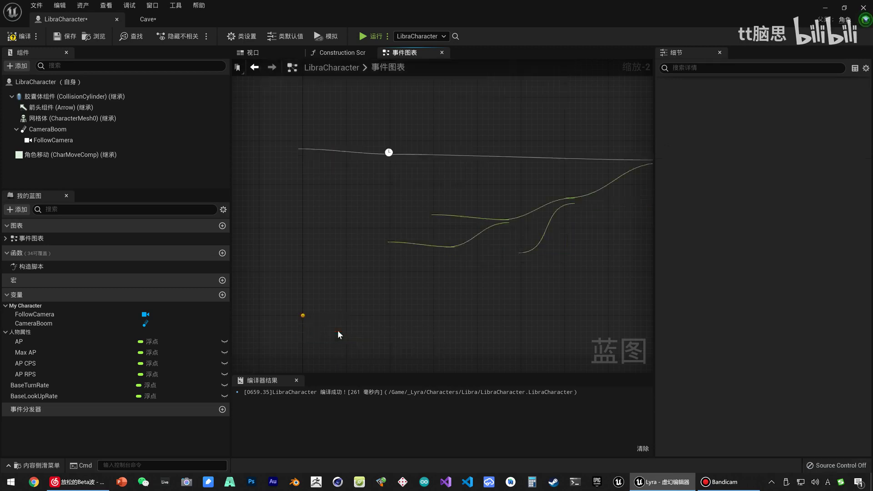
key("Return")
key("F2")
key("BackSpace")
type("Resume AP")
key("Return")
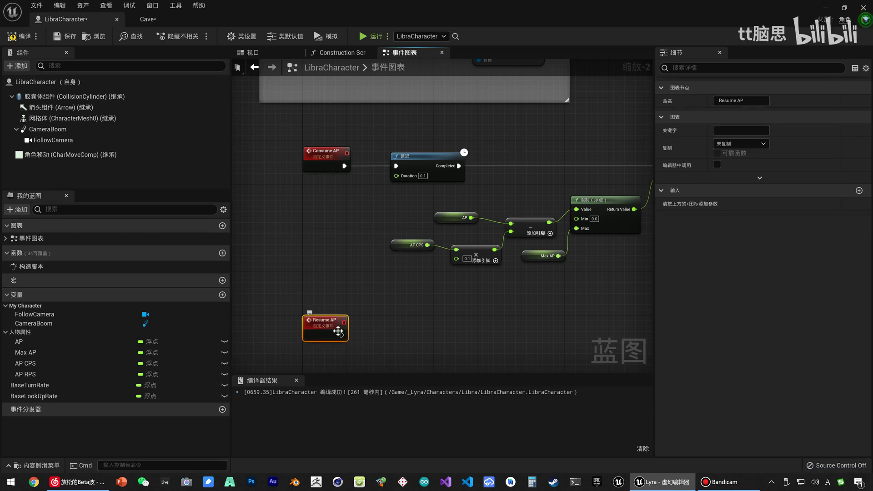
Paste a copy of Consume AP's Delay, AP, subtract, Clamp and SET nodes beside Resume AP
right_click_drag(399, 304, 376, 222)
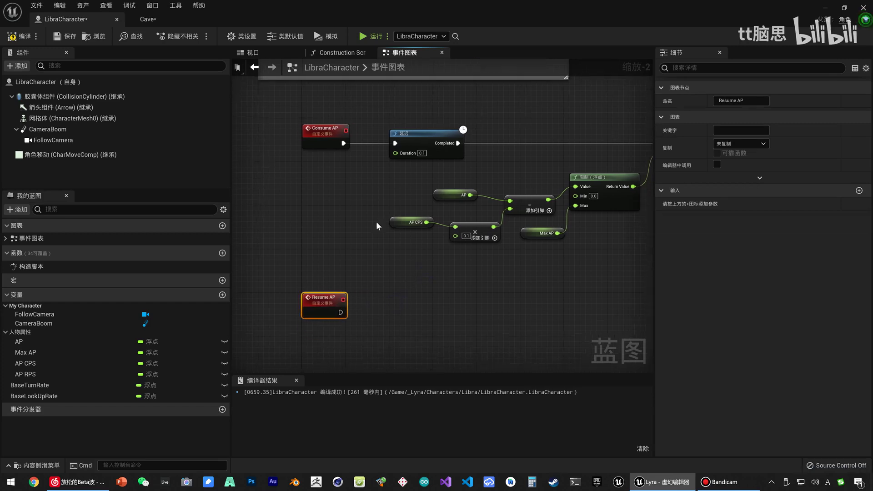
right_click_drag(389, 129, 283, 121)
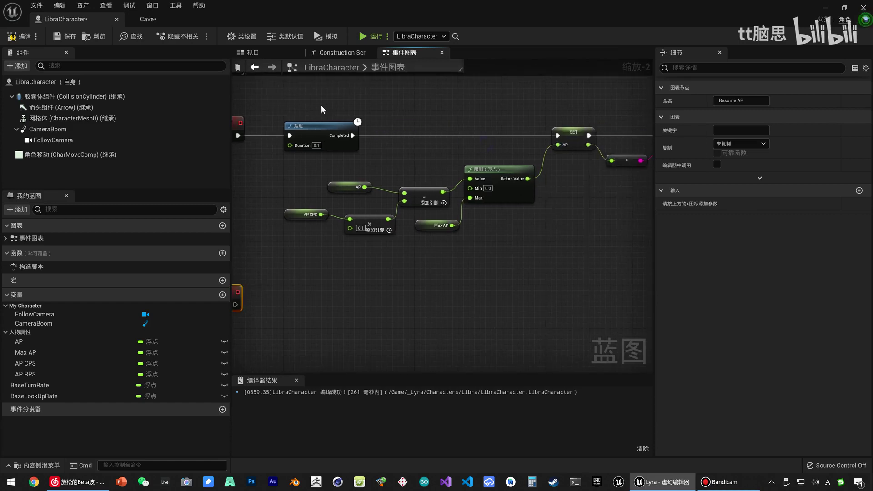
left_click_drag(321, 105, 559, 202)
left_click(597, 255)
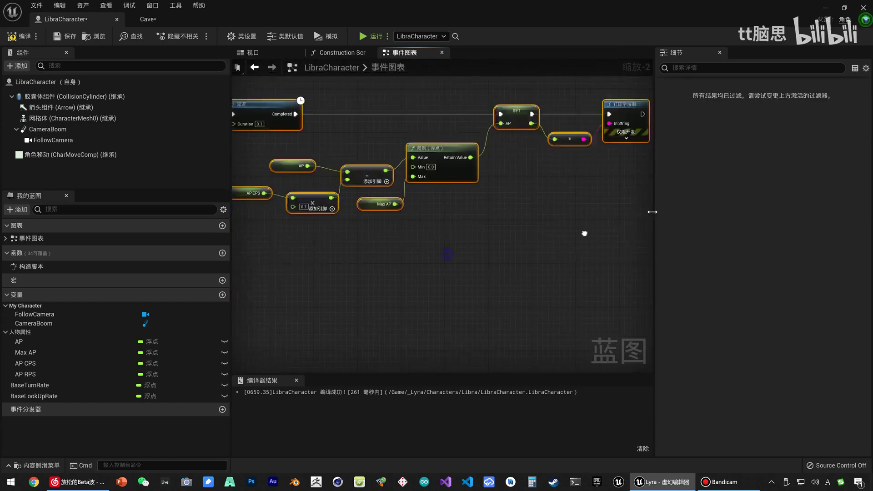
right_click_drag(596, 256, 416, 251)
key("ctrl+v")
left_click_drag(310, 204, 405, 256)
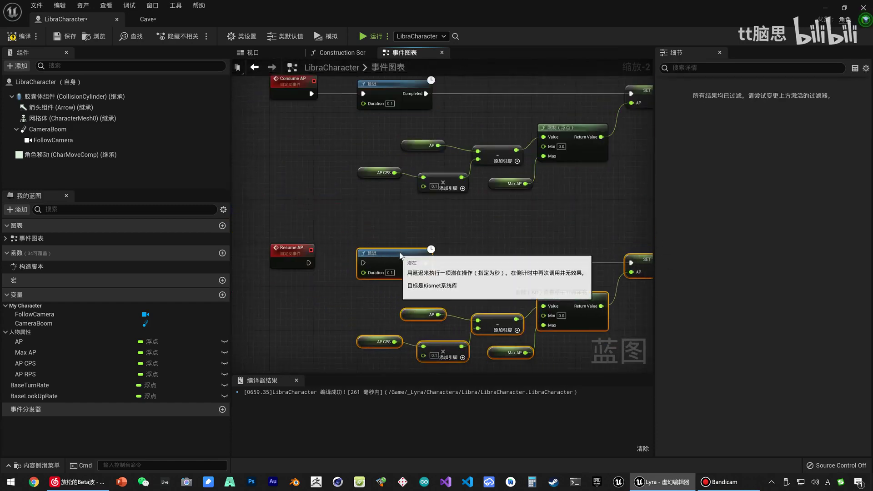
Connect the Resume AP event's exec output to the pasted 0.1-second Delay
left_click_drag(309, 263, 375, 256)
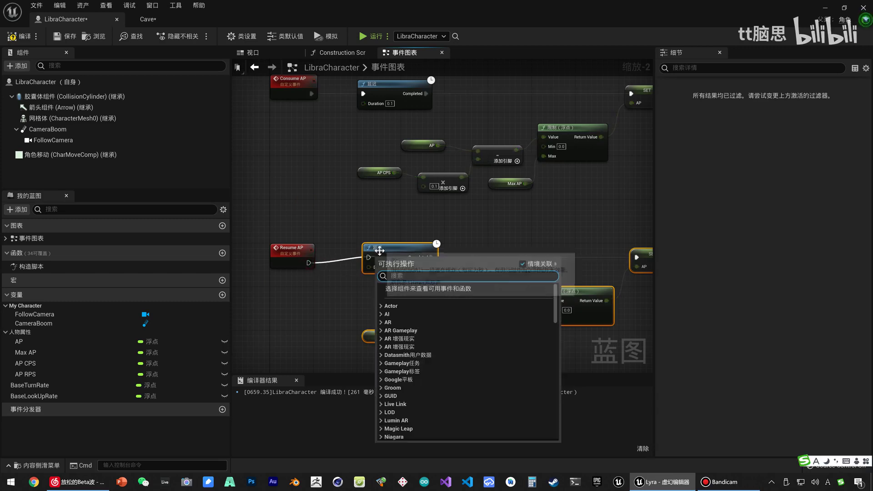
left_click(321, 269)
left_click_drag(309, 263, 368, 258)
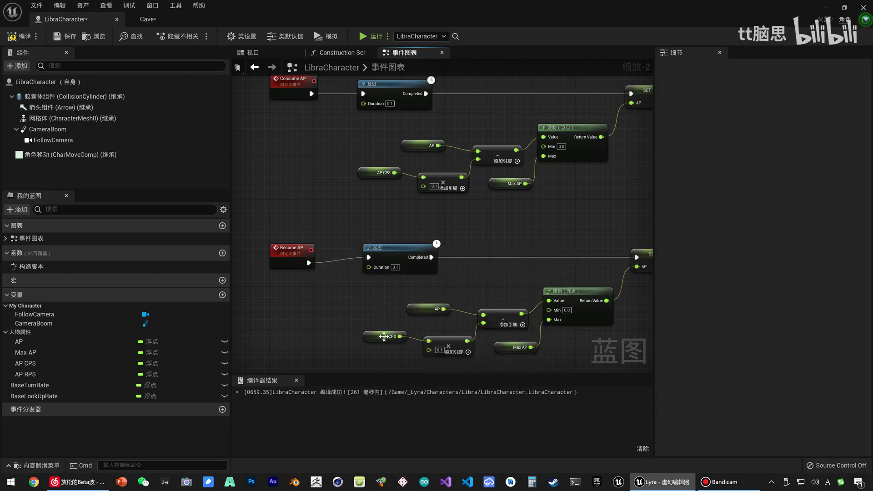
right_click_drag(383, 358, 416, 323)
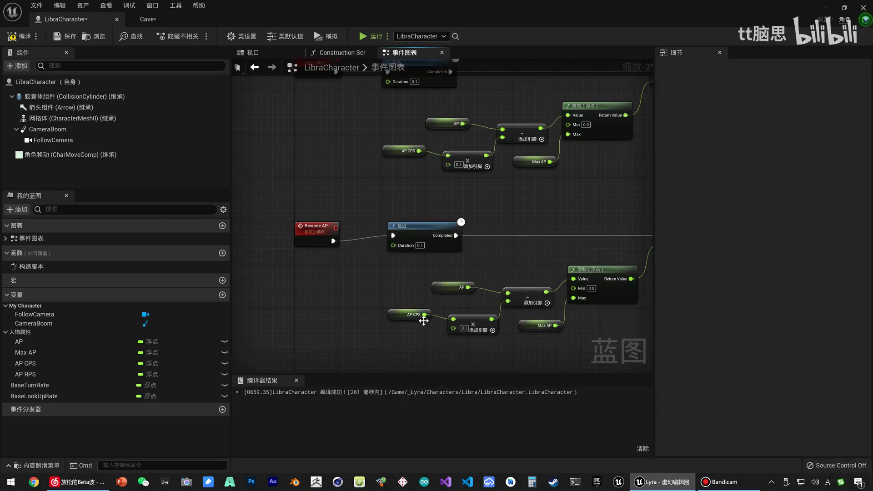
Replace the lower chain's AP CPS getter with an AP RPS getter feeding the multiply
left_click(423, 321)
key("Delete")
left_click_drag(25, 374, 453, 330)
left_click(415, 335)
left_click_drag(385, 331, 379, 309)
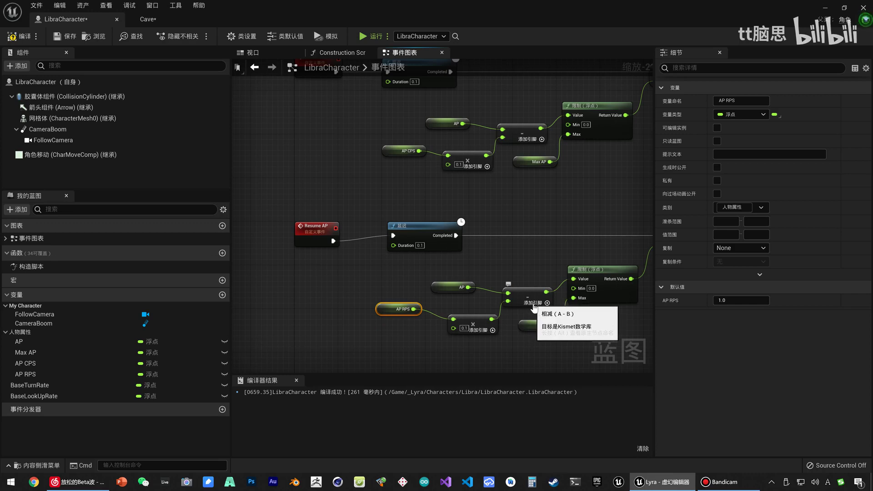
right_click_drag(530, 272, 483, 279)
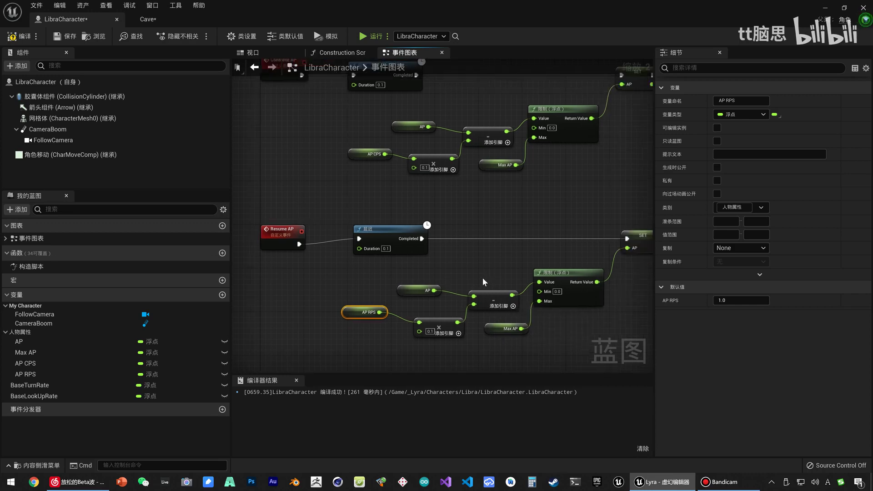
Swap the subtract node for a float + node adding AP RPS × 0.1 to AP
left_click(497, 295)
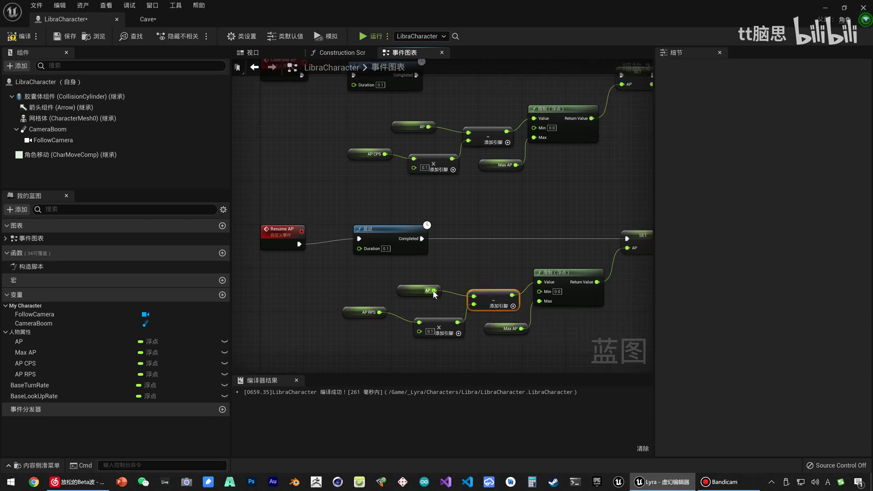
key("Delete")
left_click_drag(433, 290, 472, 294)
type("+")
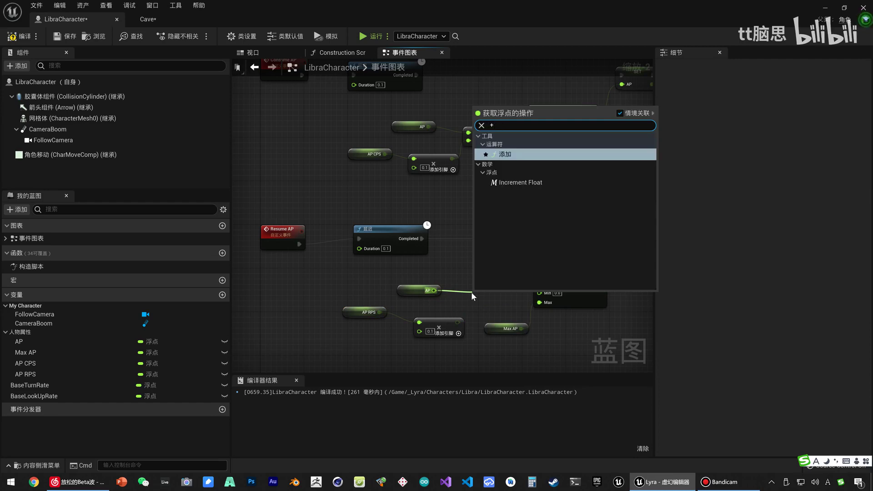
left_click(500, 166)
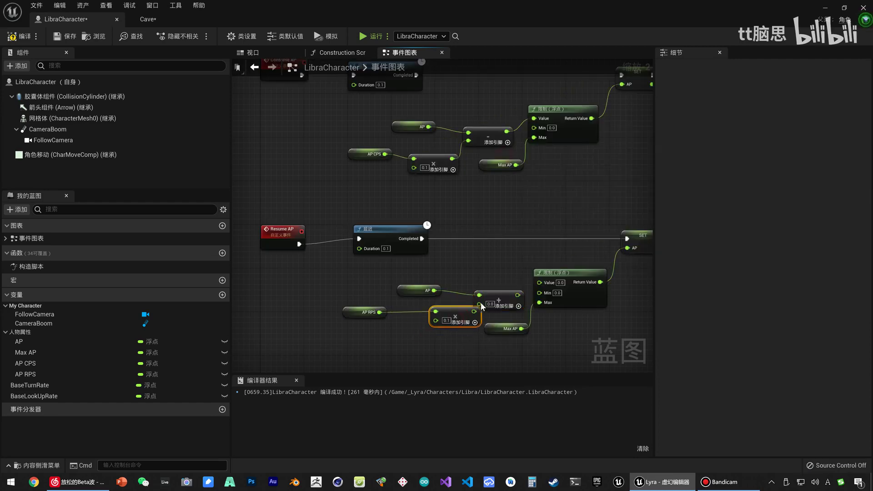
left_click_drag(460, 320, 481, 308)
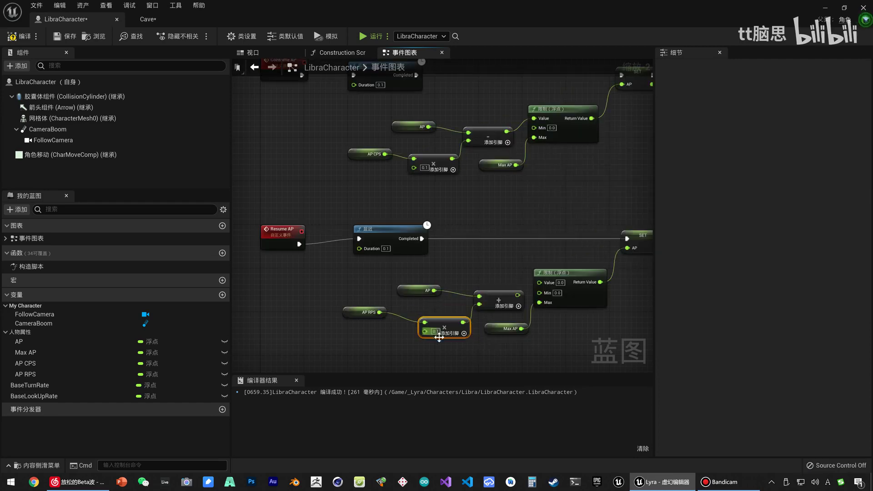
mouse_move(523, 277)
right_mouse_down()
mouse_move(429, 283)
mouse_move(491, 205)
right_mouse_up()
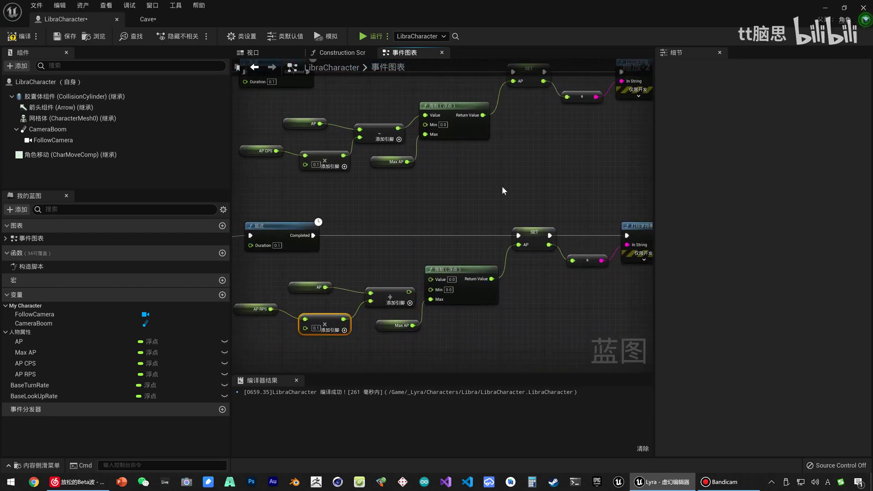
mouse_move(400, 161)
right_mouse_down()
mouse_move(411, 226)
mouse_move(326, 254)
right_mouse_up()
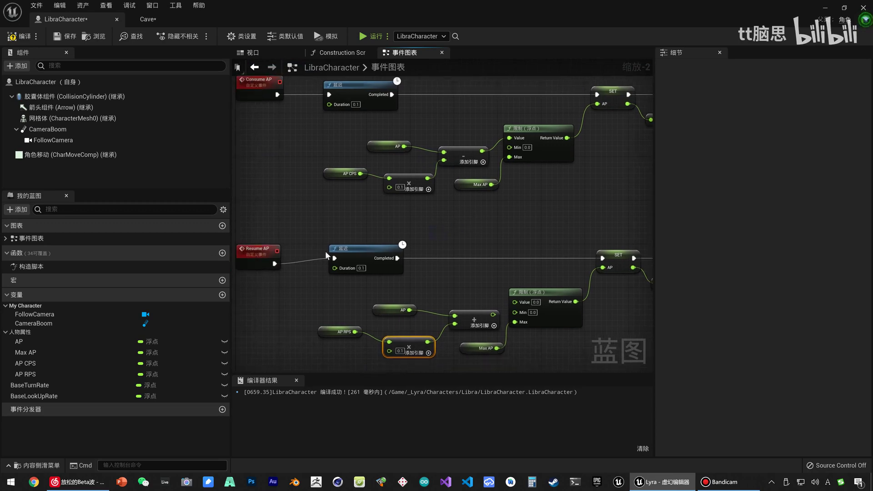
left_click_drag(370, 250, 371, 256)
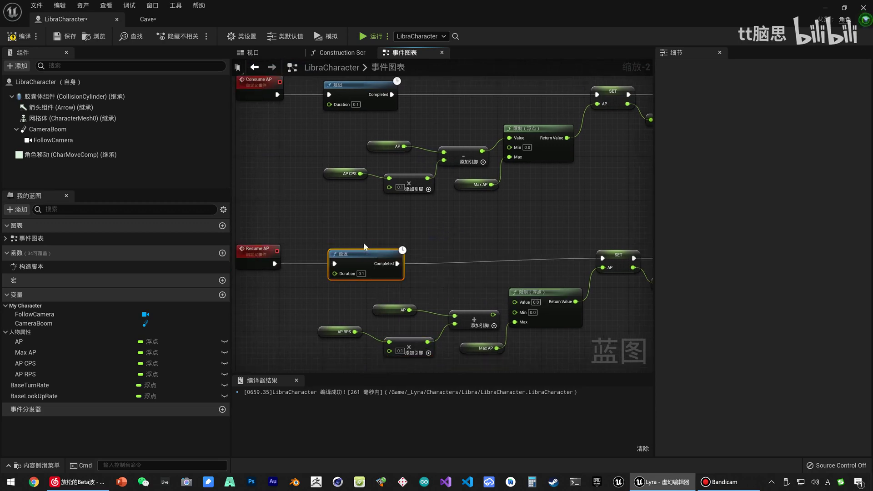
scroll(424, 225, "down", 3)
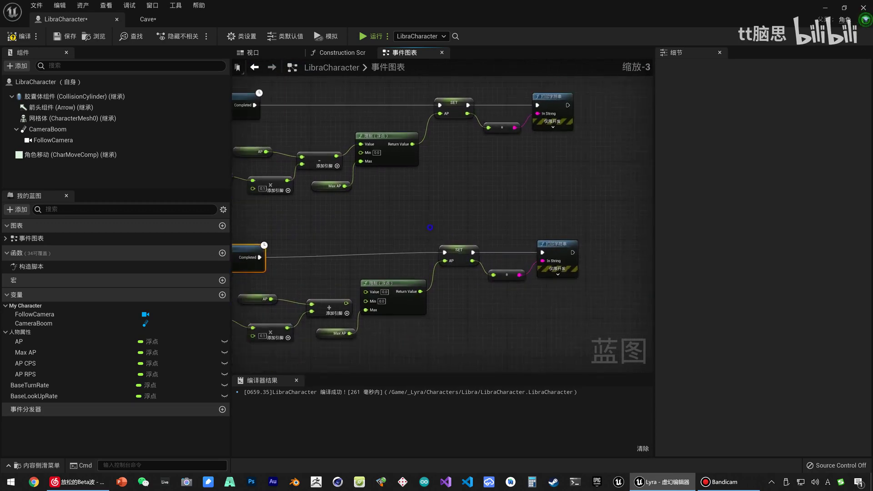
scroll(353, 123, "up", 2)
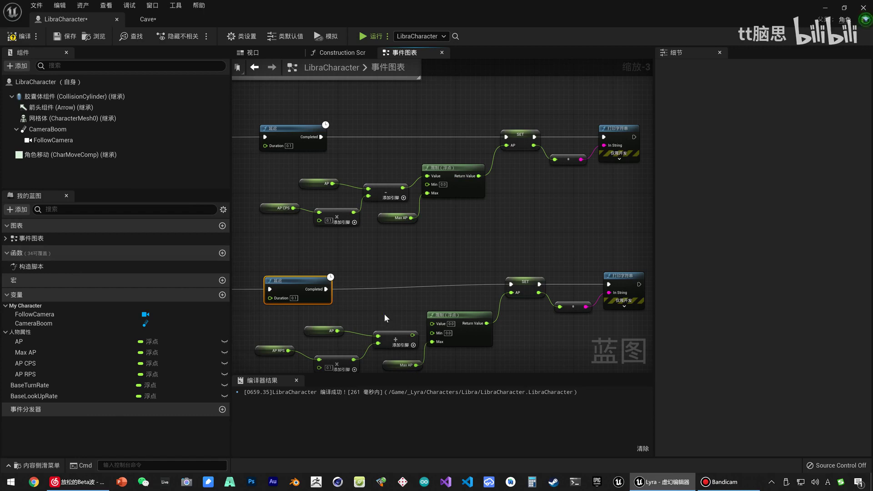
right_click_drag(386, 321, 401, 267)
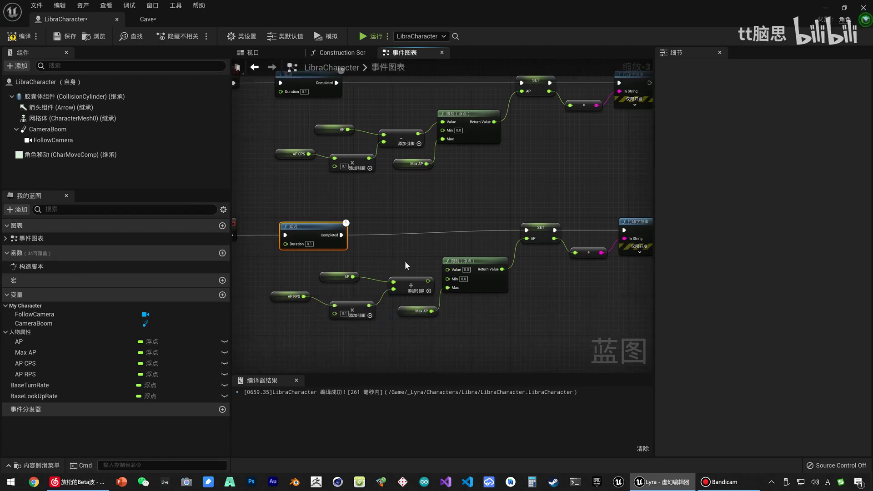
left_click_drag(638, 296, 367, 211)
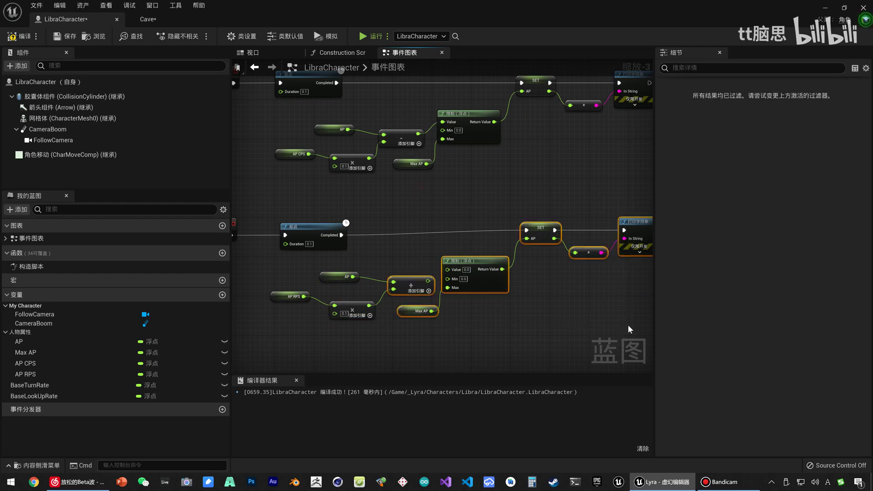
left_click_drag(634, 330, 531, 243)
left_click_drag(456, 219, 386, 202)
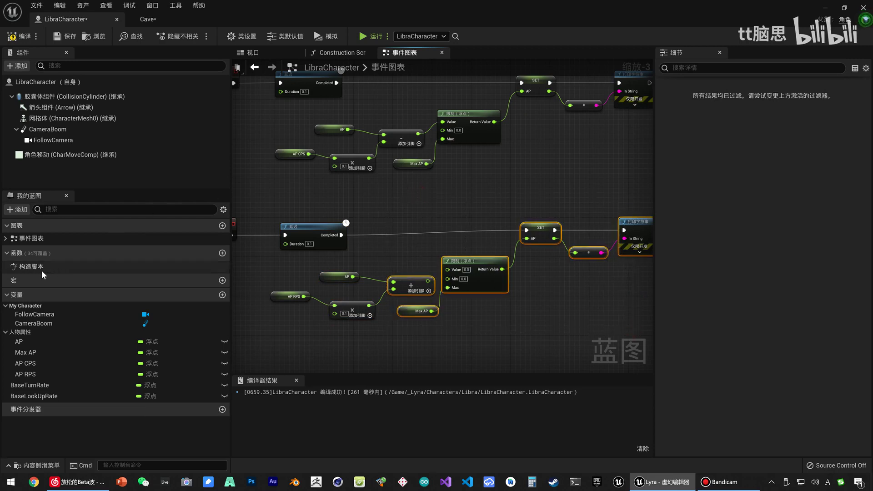
right_click_drag(447, 212, 404, 263)
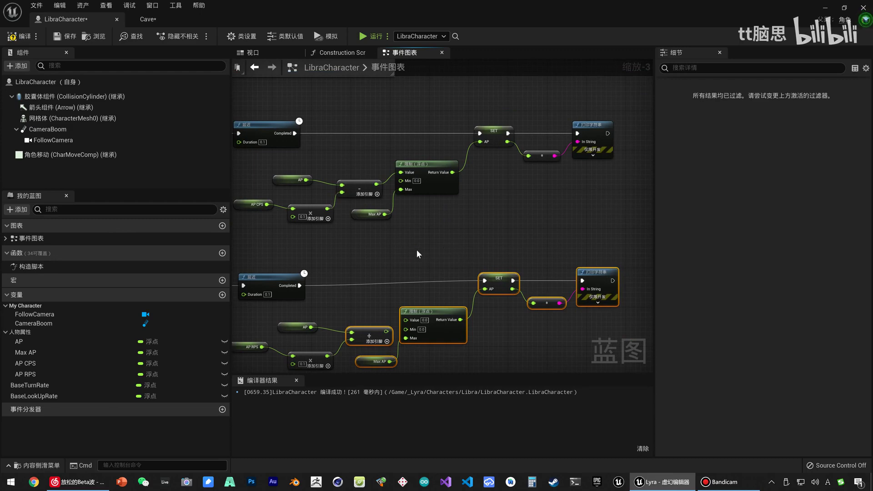
right_click_drag(418, 254, 449, 242)
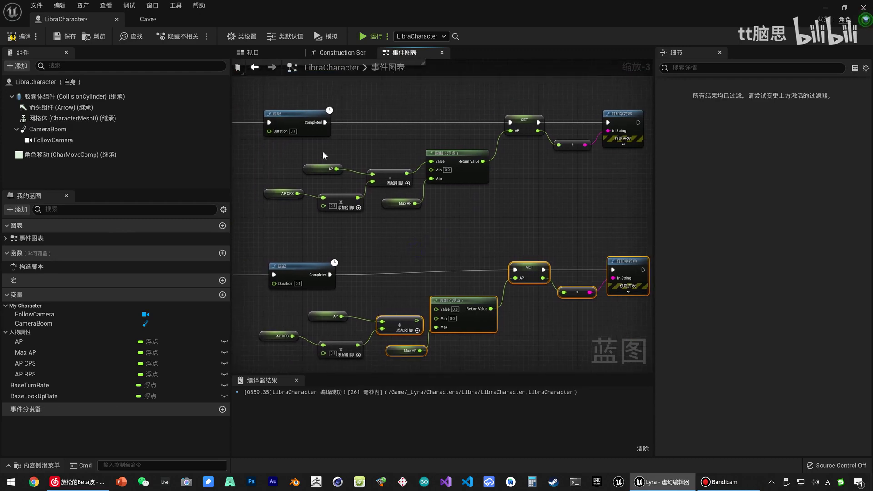
left_click(339, 167)
left_click(389, 175, "ctrl")
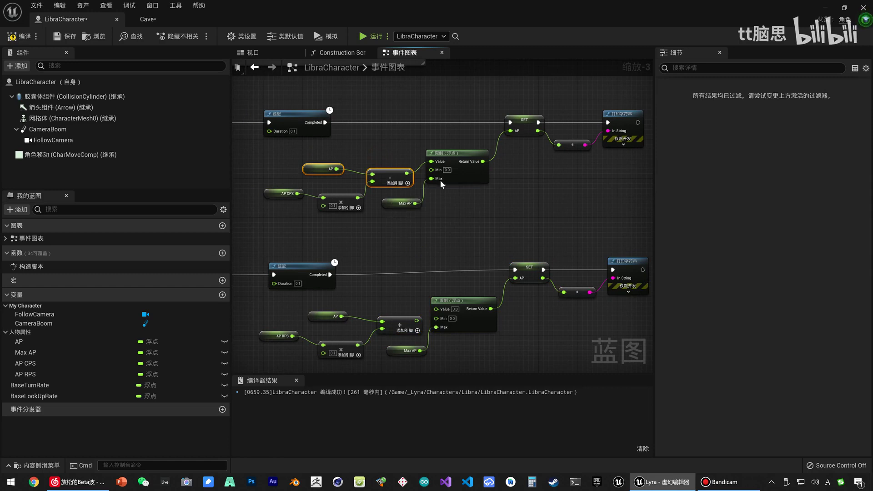
mouse_move(448, 135)
left_mouse_down("ctrl")
mouse_move(475, 212)
mouse_move(403, 200)
left_mouse_up("ctrl")
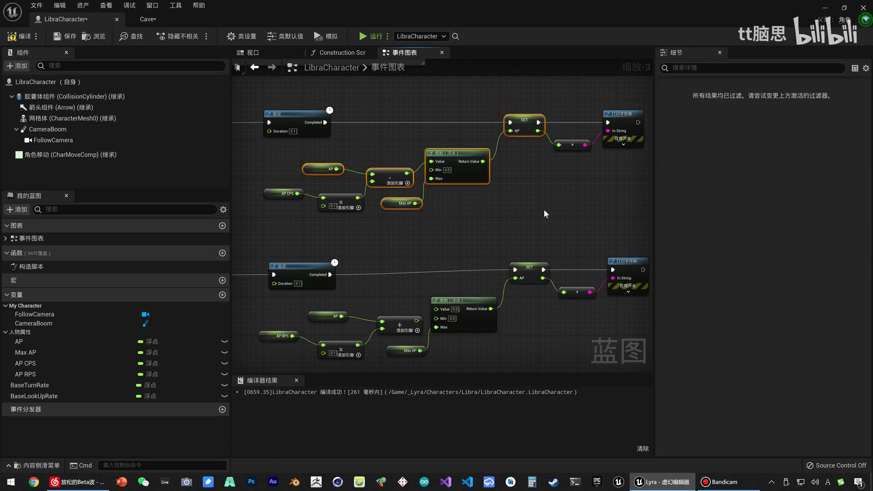
left_click_drag(630, 113, 632, 115, "ctrl")
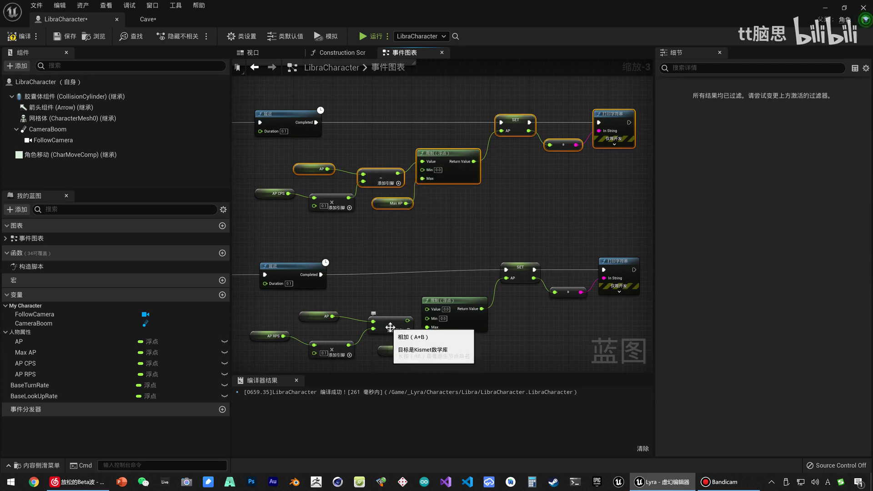
Wire the lower add node's result into the Clamp node's Value input
left_click(327, 317)
left_click_drag(399, 360, 459, 294)
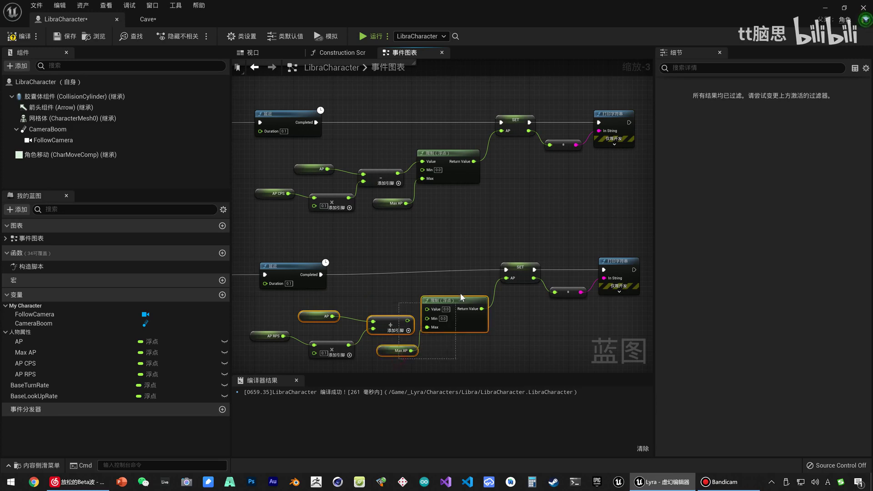
left_click(425, 347)
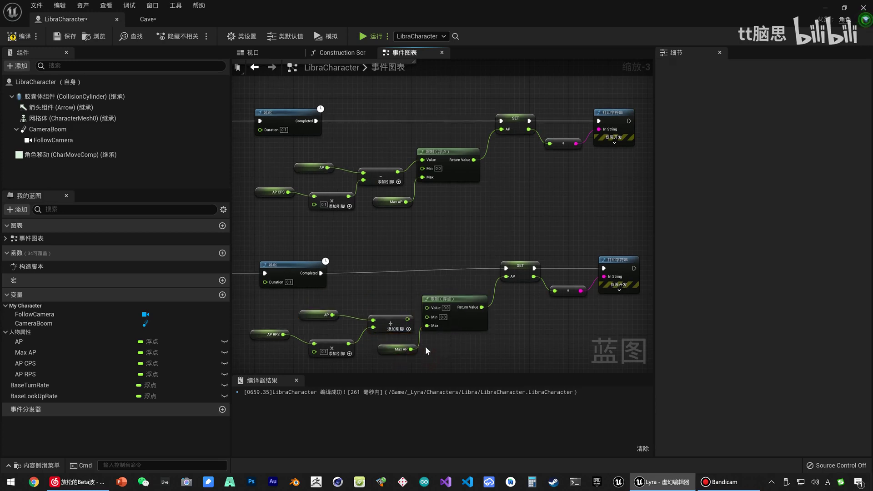
left_click_drag(408, 319, 427, 308)
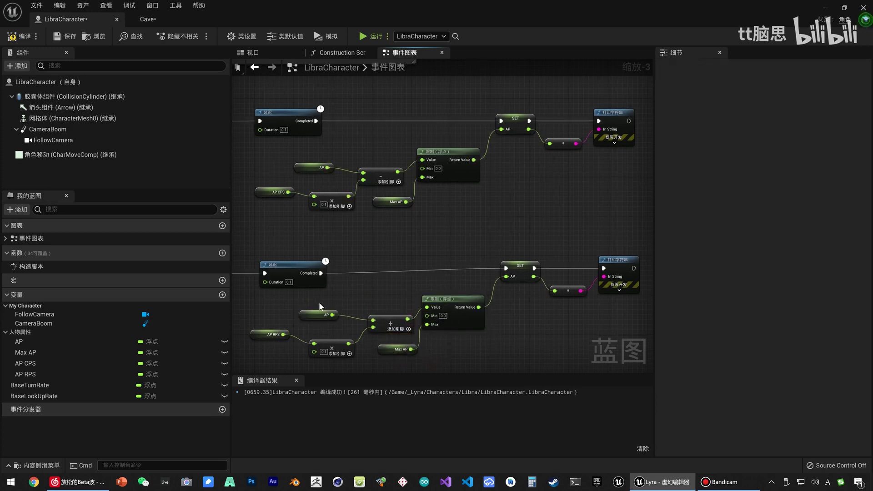
Select the lower chain's add, clamp, SET and Print String nodes
left_click_drag(347, 316, 414, 351)
left_click(441, 325, "shift")
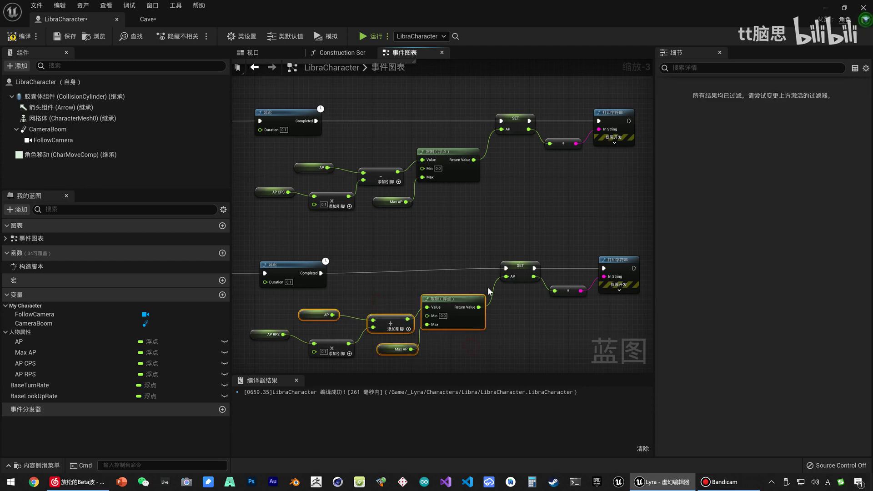
mouse_move(489, 233)
left_mouse_down("shift")
mouse_move(542, 301)
mouse_move(639, 210)
left_mouse_up("shift")
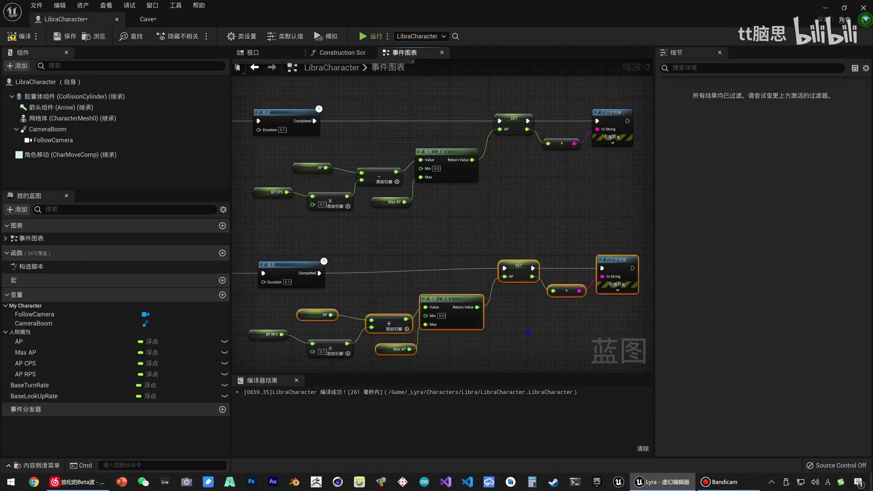
mouse_move(527, 332)
right_mouse_down()
mouse_move(591, 271)
mouse_move(524, 353)
right_mouse_up()
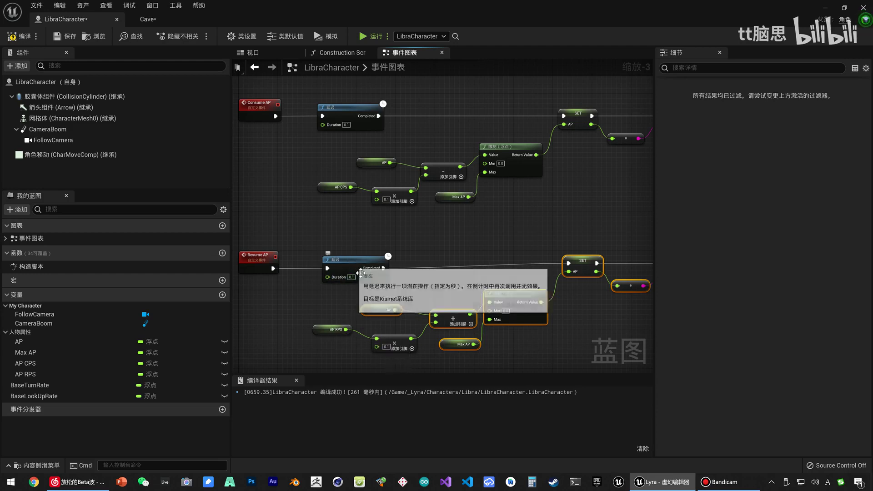
Collapse the selected Resume AP add, clamp and SET nodes into NewFunction_0
right_click(518, 295)
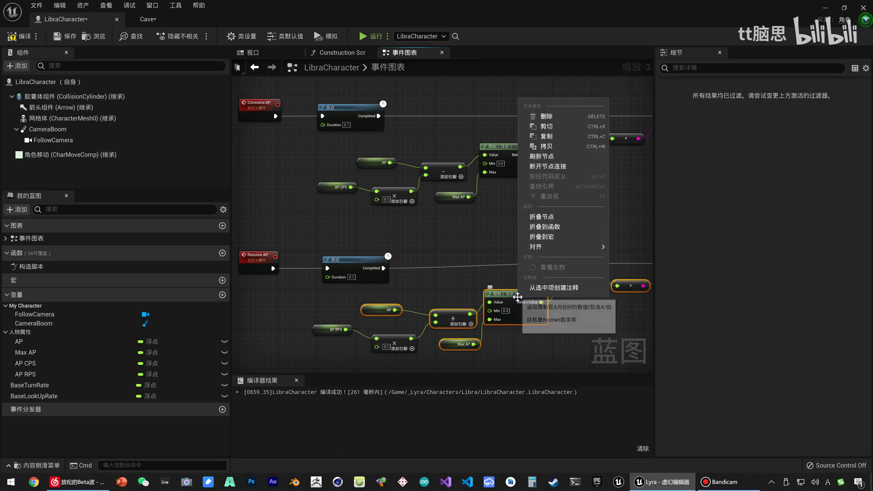
left_click(568, 231)
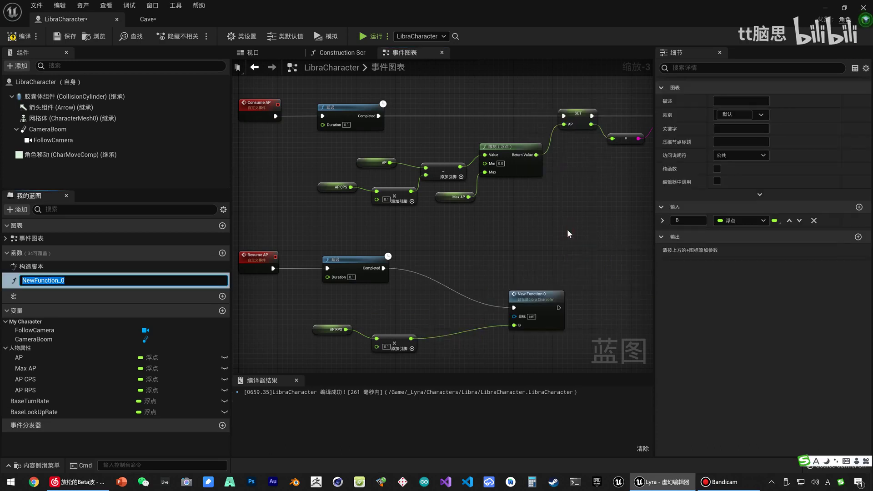
left_click(485, 269)
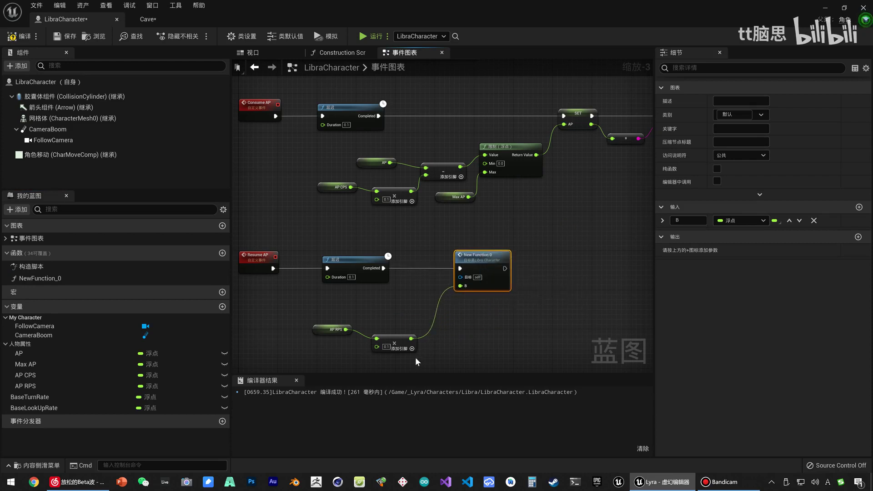
mouse_move(415, 356)
left_mouse_down()
mouse_move(353, 330)
mouse_move(420, 315)
left_mouse_up()
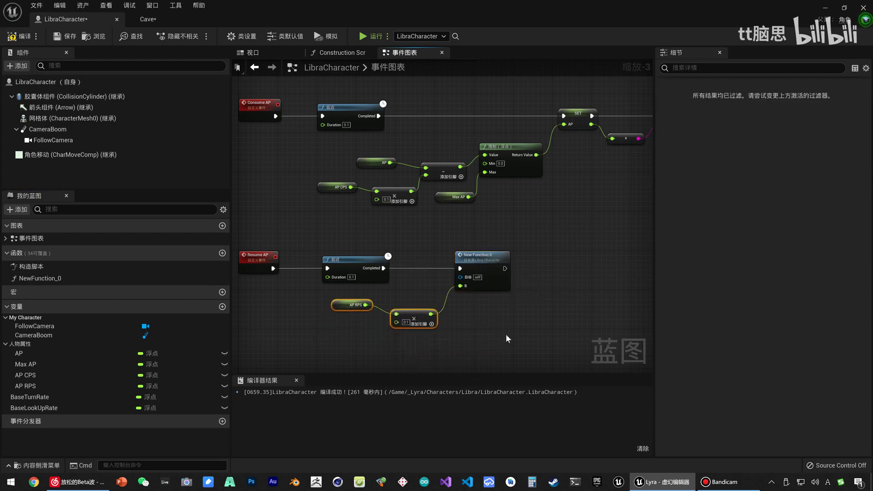
Rename NewFunction_0 to Add AP and compile the blueprint
left_click(484, 259)
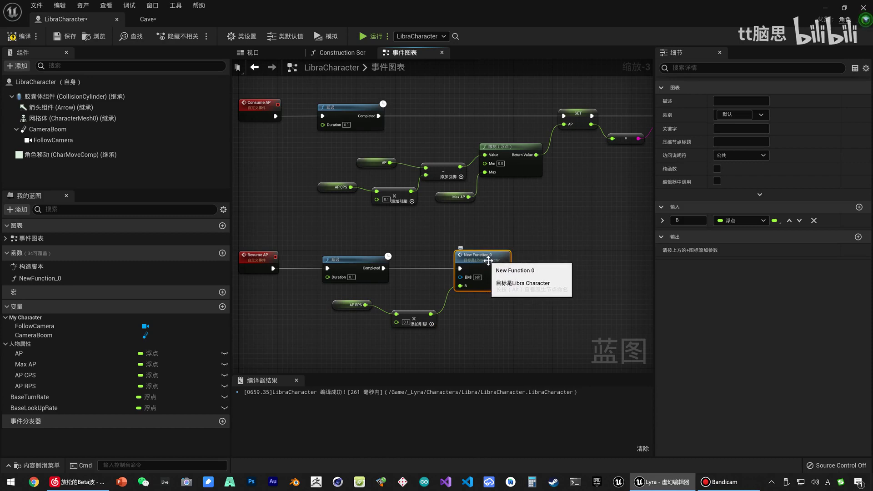
left_click(31, 281)
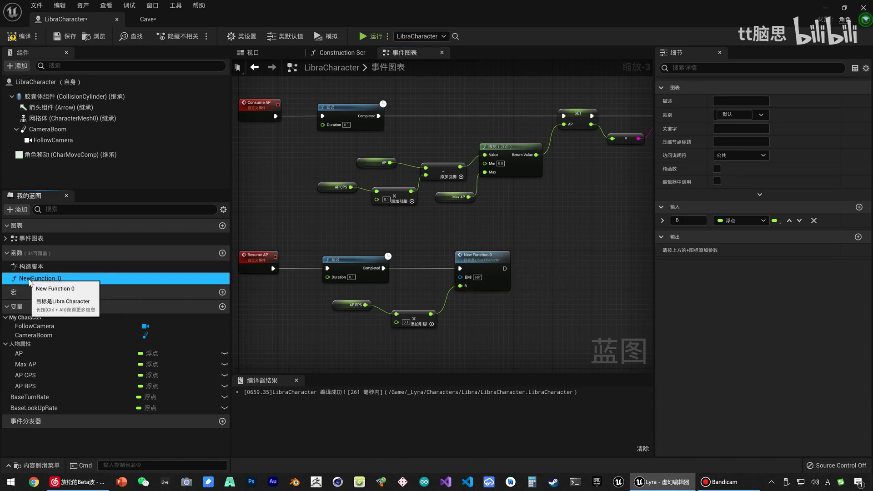
left_click(131, 284)
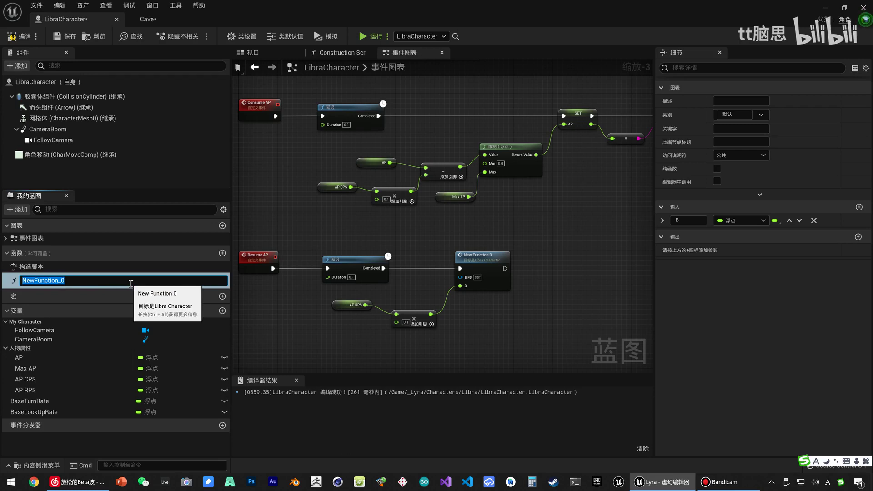
type("a")
type("dd")
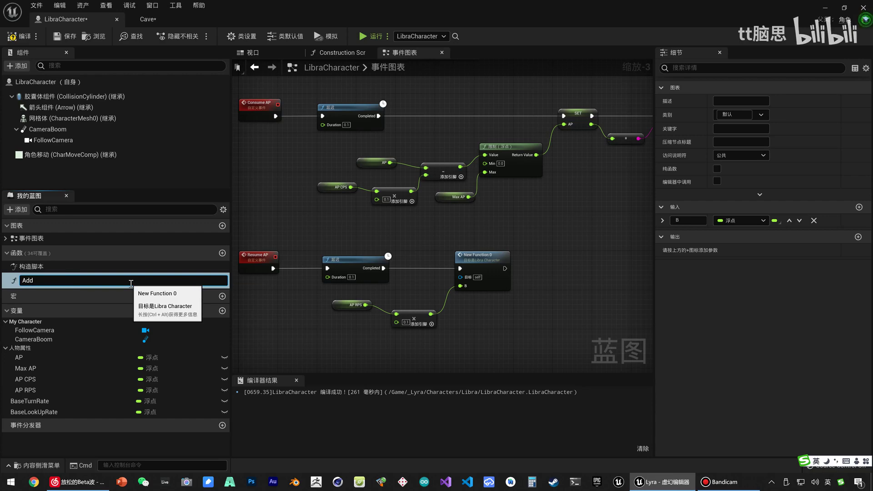
type(" AP")
key("Return")
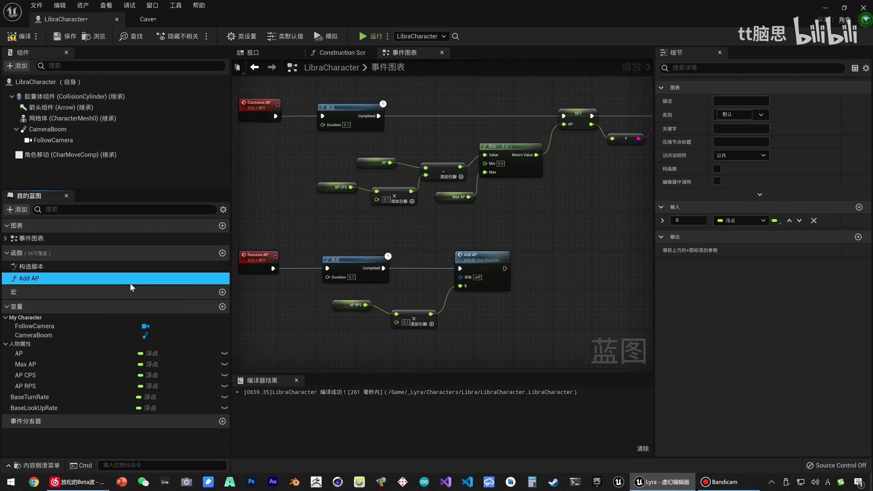
left_click(18, 36)
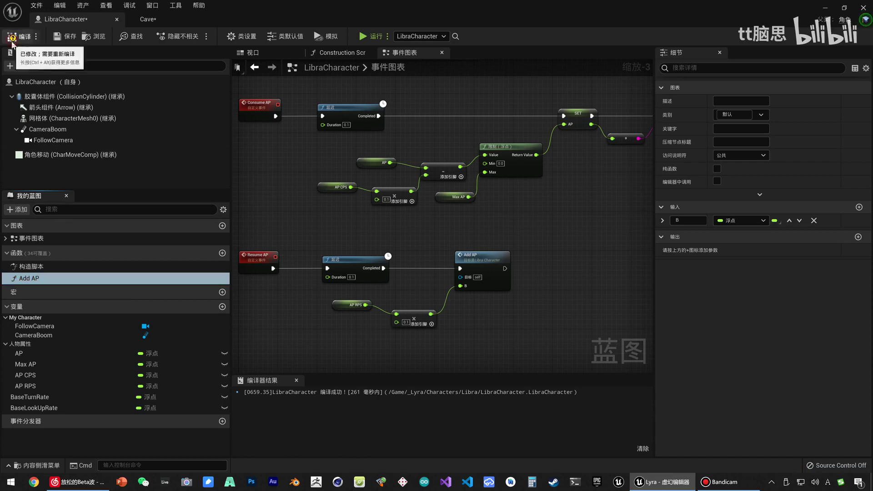
left_click(64, 36)
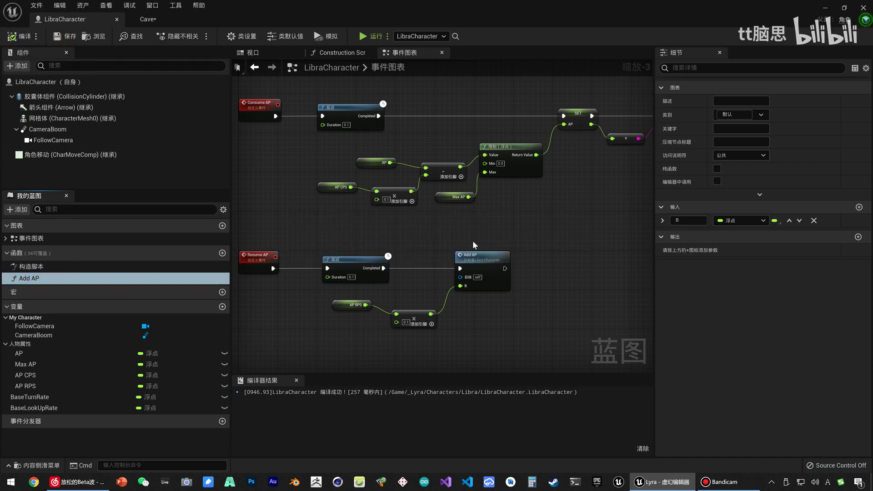
Rename the Add AP function's input B to AP and recompile
left_click(37, 279)
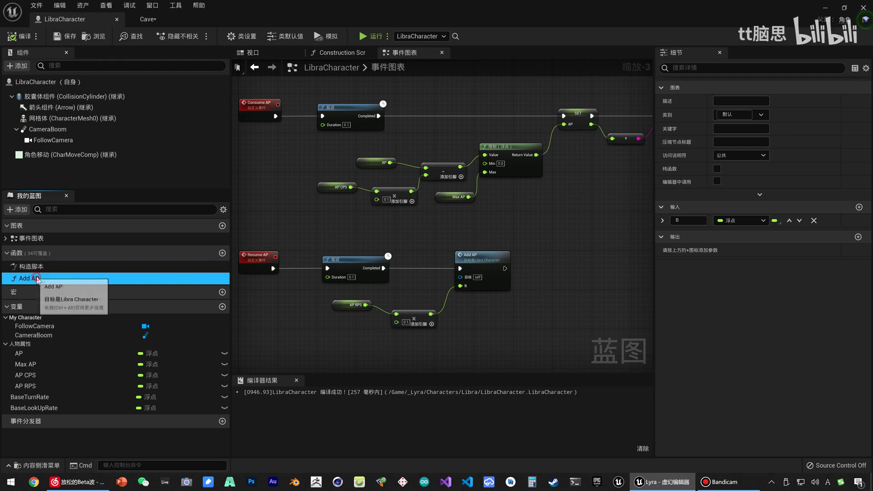
left_click(684, 221)
type("ap")
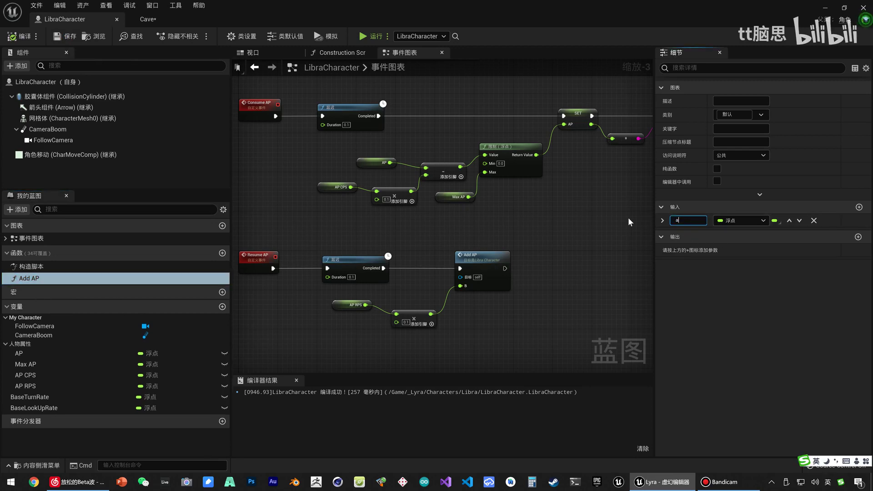
type("P")
key("Return")
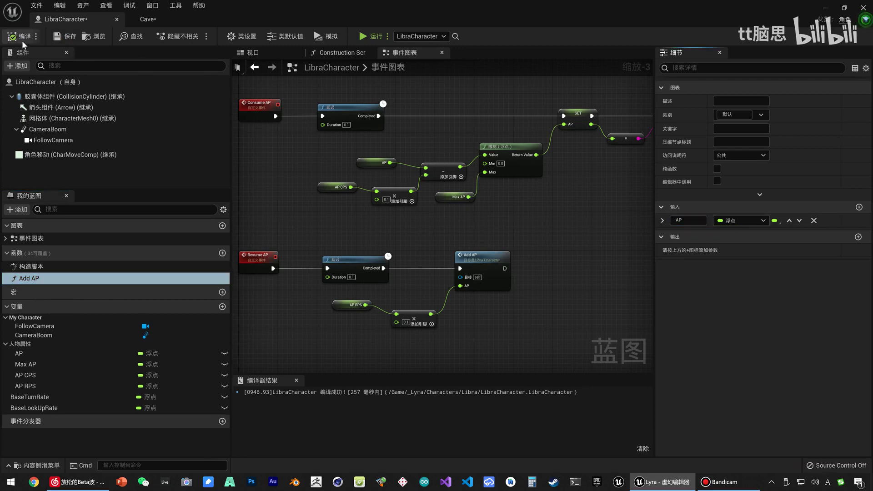
left_click(19, 36)
Recompile and realign the Add AP call, AP RPS getter and multiply node
left_click(66, 36)
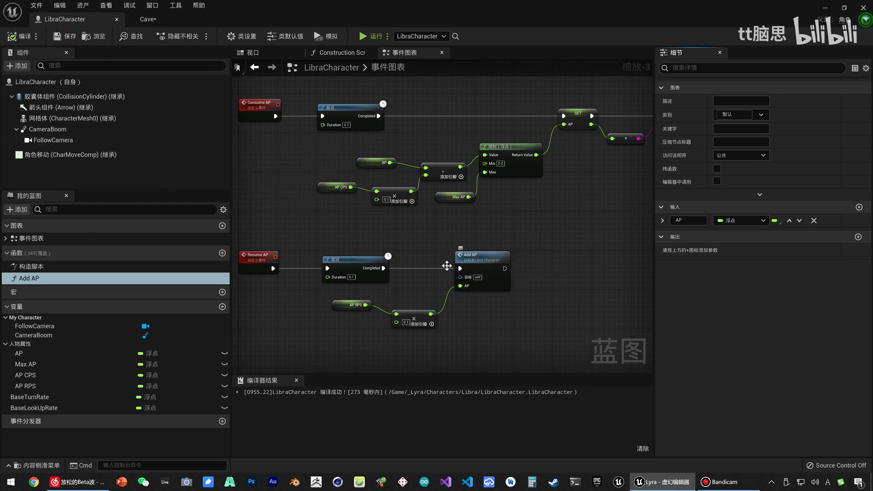
left_click_drag(470, 257, 459, 257)
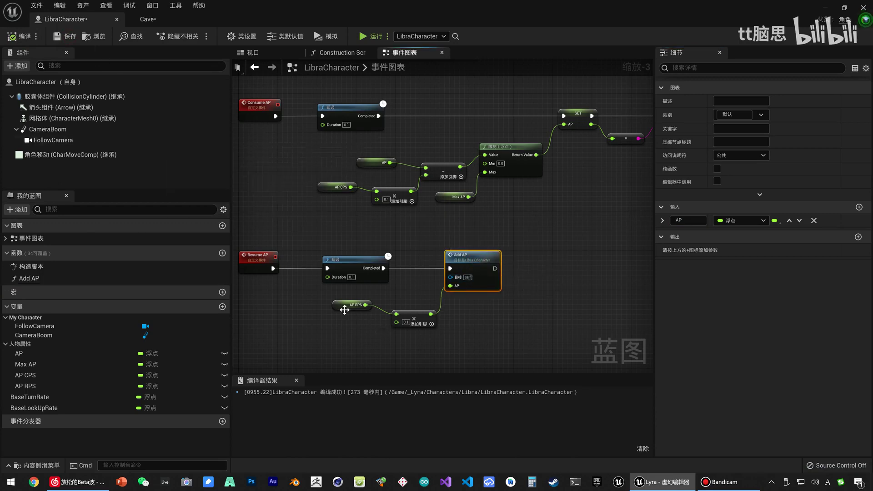
left_click_drag(354, 304, 354, 324)
left_click_drag(412, 322, 406, 312)
left_click_drag(337, 342, 391, 313)
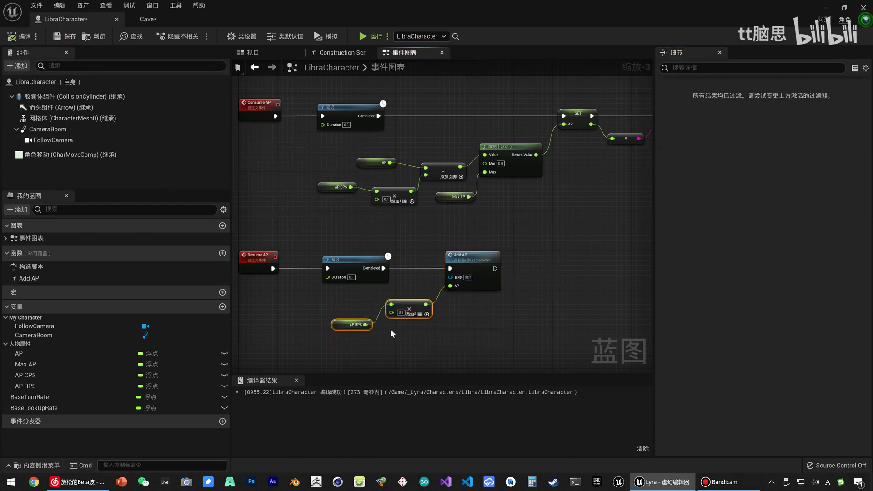
left_click(358, 331)
Line up the AP, add, clamp, SET and Print String nodes inside Add AP, then return to the Event Graph
double_click(461, 261)
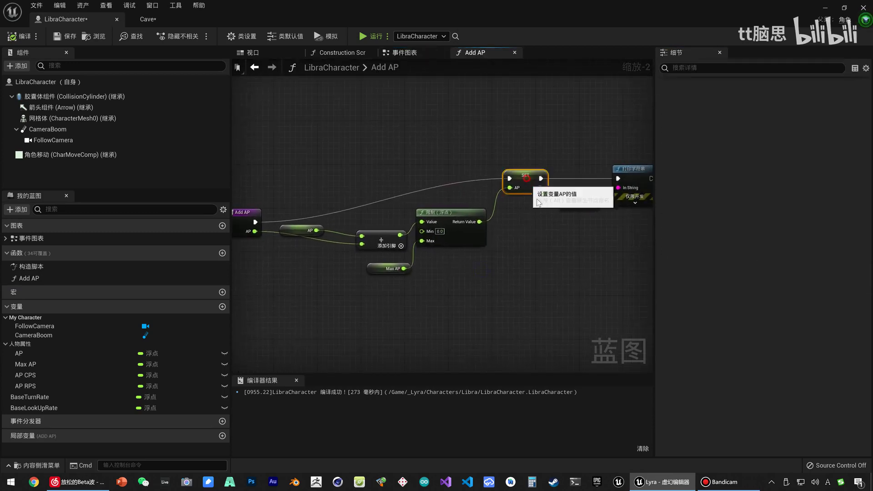
left_click_drag(515, 176, 531, 224)
left_click_drag(448, 212, 459, 245)
left_click_drag(384, 237, 390, 249)
left_click_drag(300, 230, 303, 241)
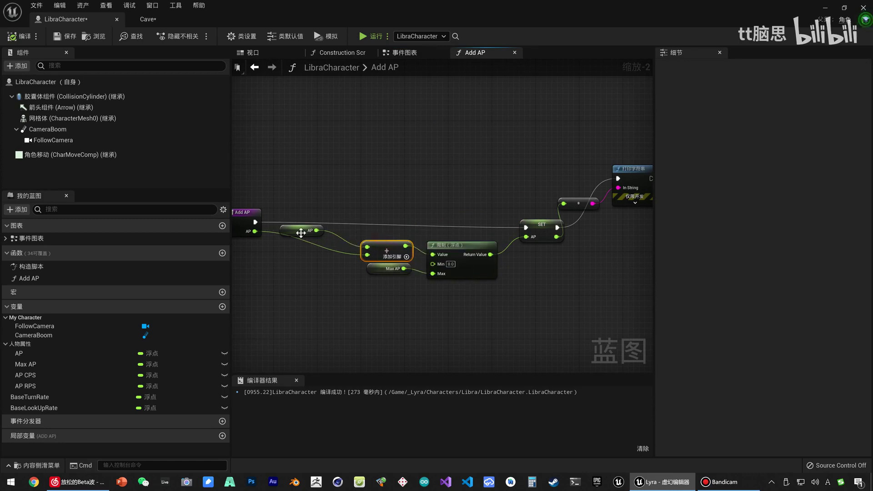
left_click_drag(382, 269, 378, 280)
left_click_drag(541, 224, 541, 213)
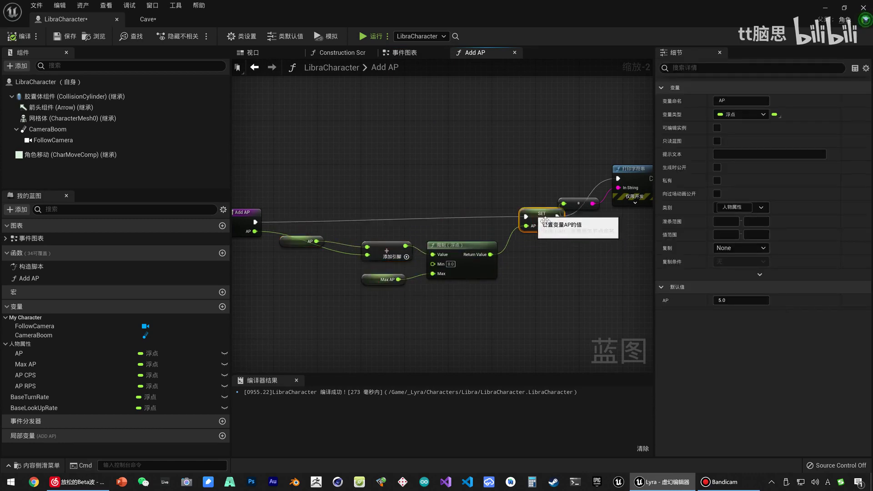
right_click_drag(591, 219, 433, 240)
left_click_drag(477, 190, 515, 228)
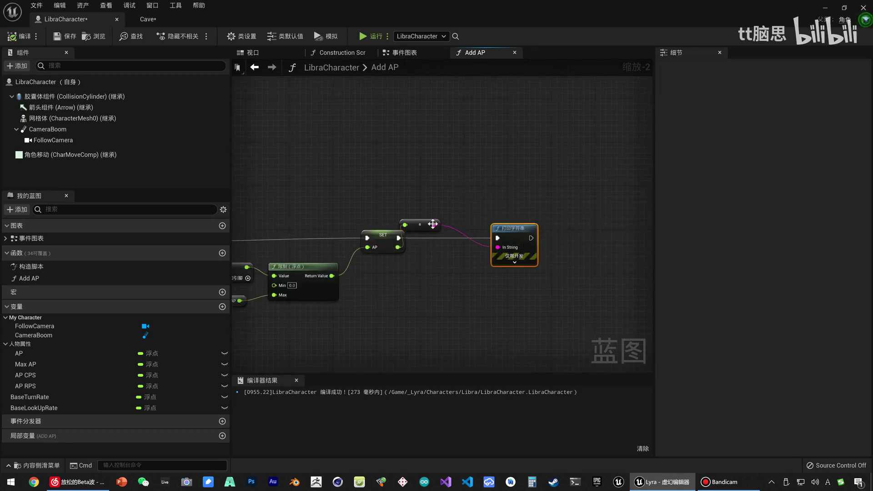
left_click_drag(434, 225, 451, 252)
right_click_drag(335, 274, 509, 256)
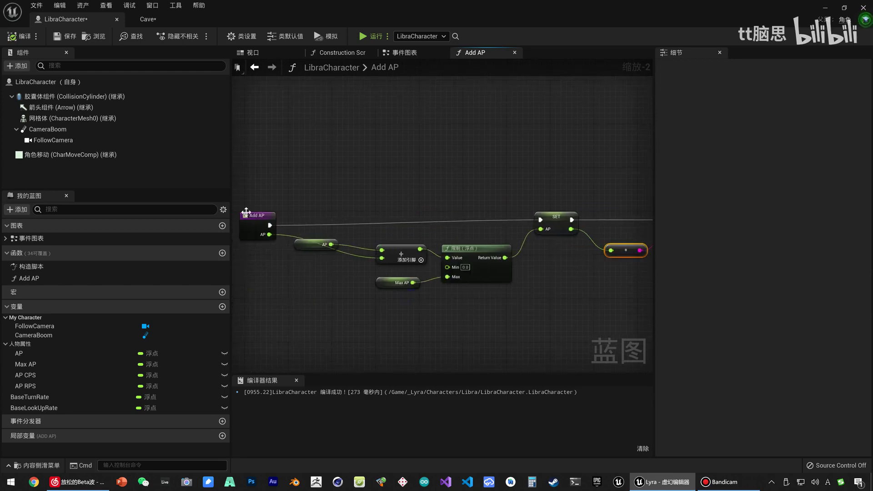
left_click_drag(246, 211, 246, 206)
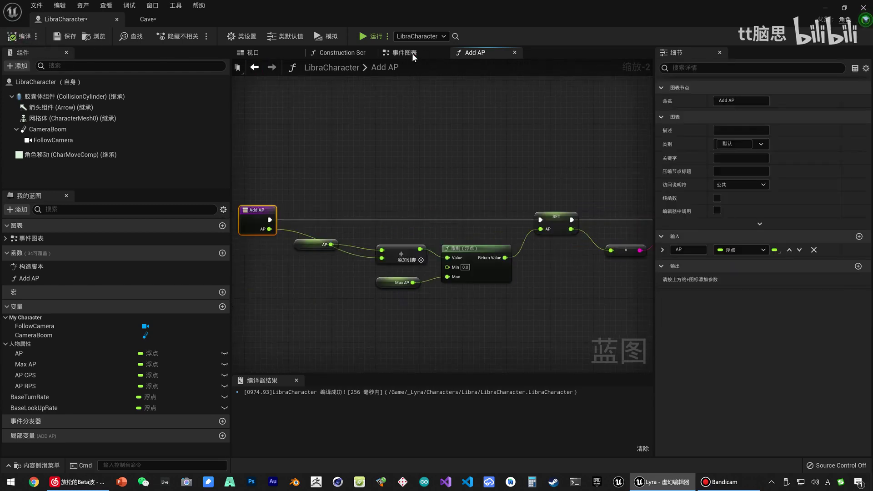
left_click(412, 53)
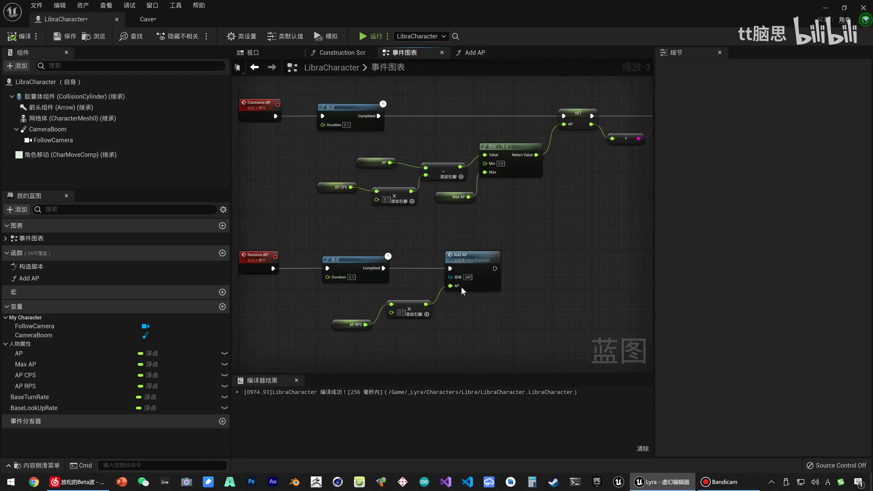
Delete Consume AP's old add, clamp, Max AP, SET and Print String nodes
left_click(353, 339)
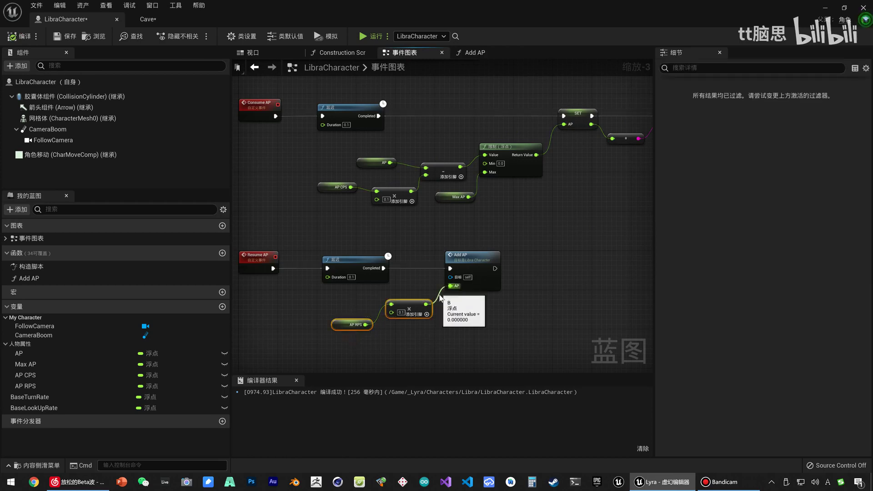
left_click_drag(342, 343, 419, 296)
right_click_drag(459, 213, 597, 283)
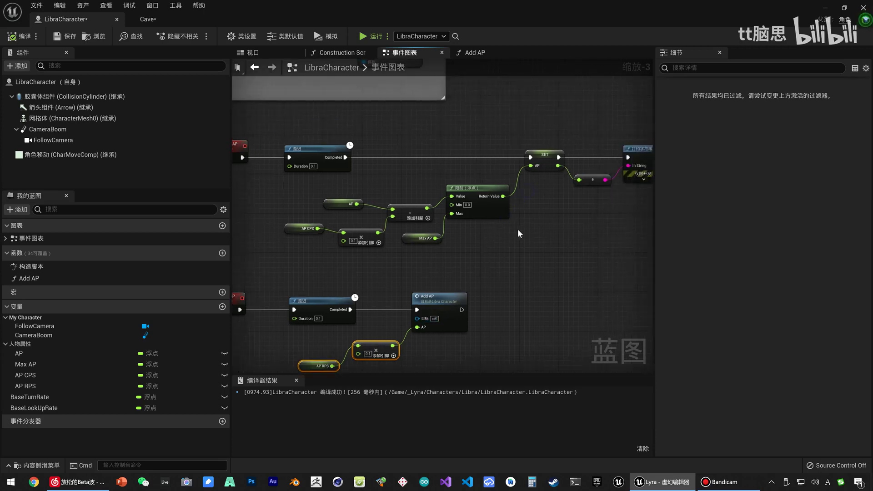
left_click_drag(623, 264, 343, 215)
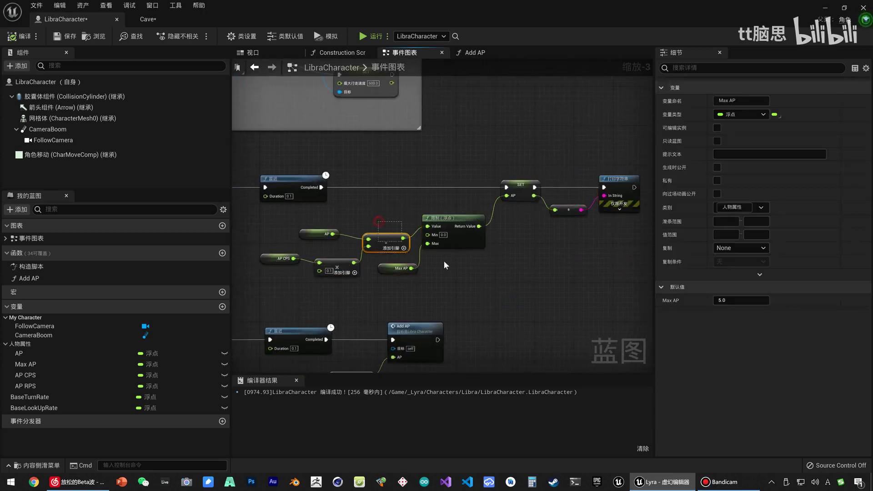
key("Delete")
left_click_drag(337, 212, 322, 238)
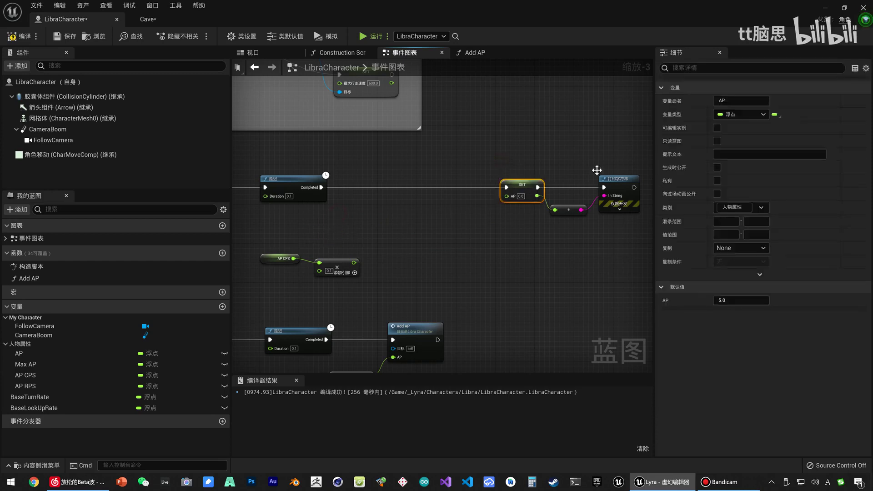
left_click_drag(495, 167, 594, 263)
key("Delete")
Duplicate the Add AP call and wire Consume AP's Delay Completed into it
left_click(438, 341)
key("ctrl+c")
key("ctrl+v")
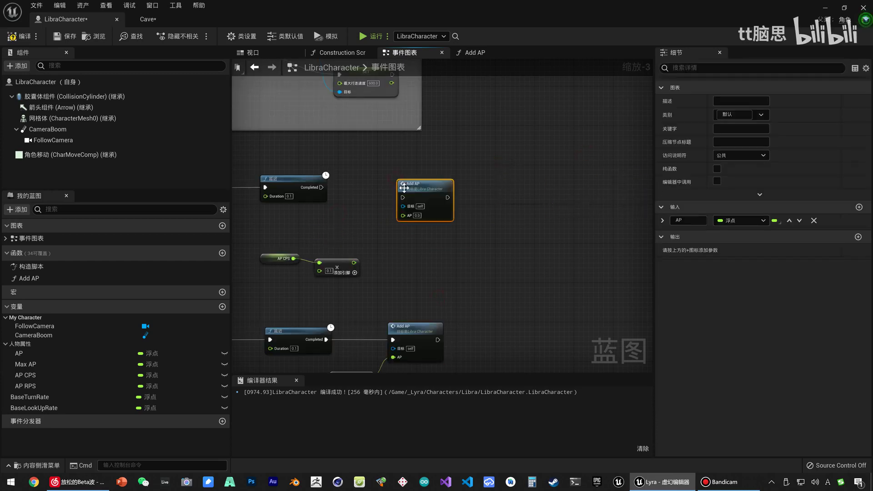
left_click_drag(322, 187, 387, 192)
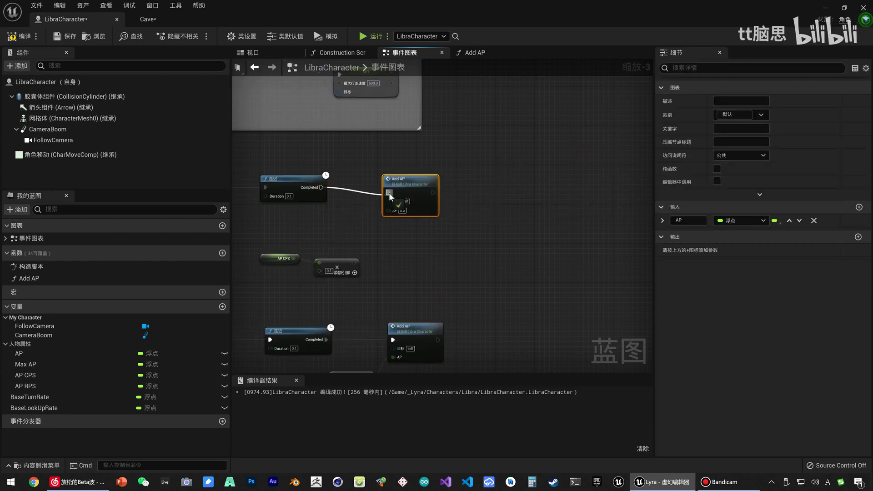
right_click_drag(395, 215, 502, 228)
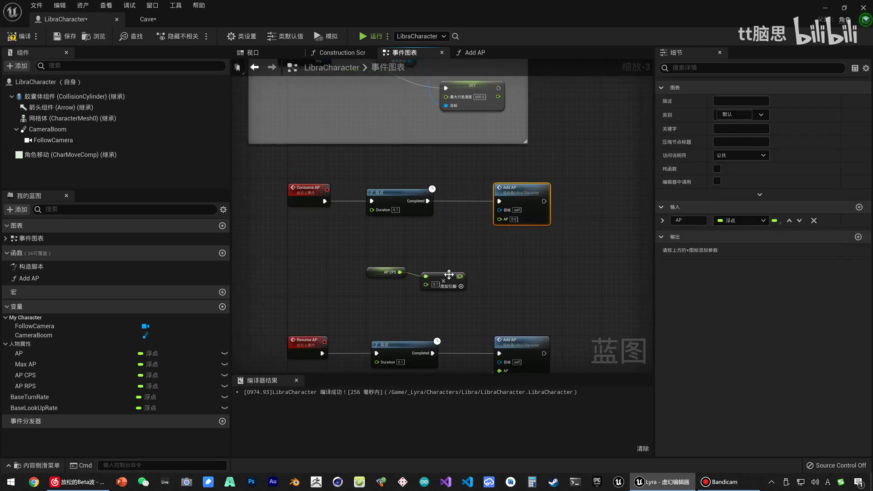
Make the AP CPS multiplier -0.1 and feed the product into Add AP's AP input
left_click_drag(449, 272, 458, 241)
left_click_drag(374, 271, 379, 247)
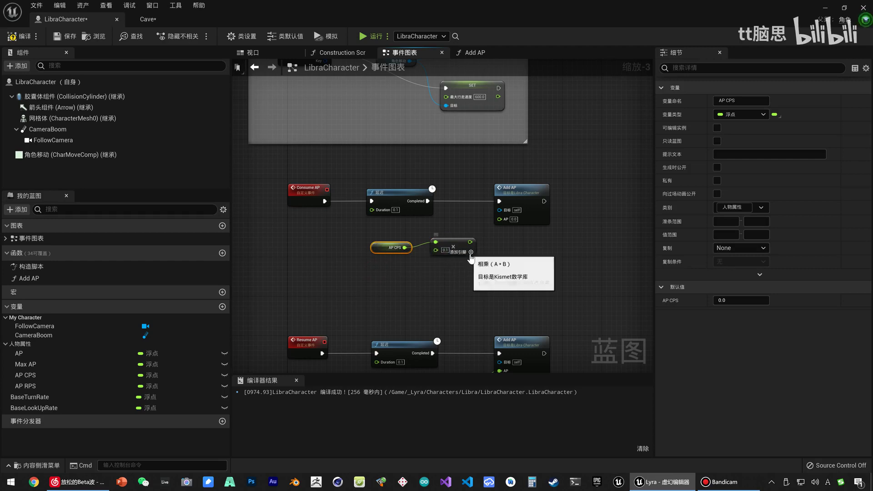
left_click(444, 250)
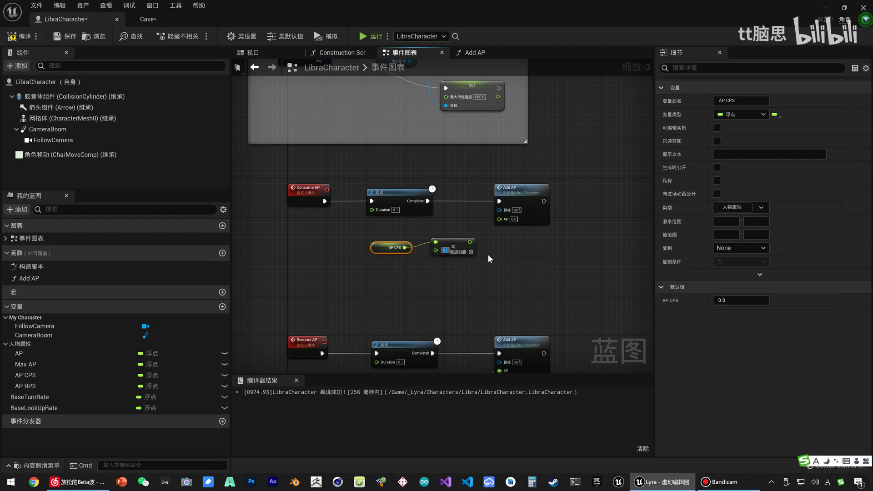
key("Return")
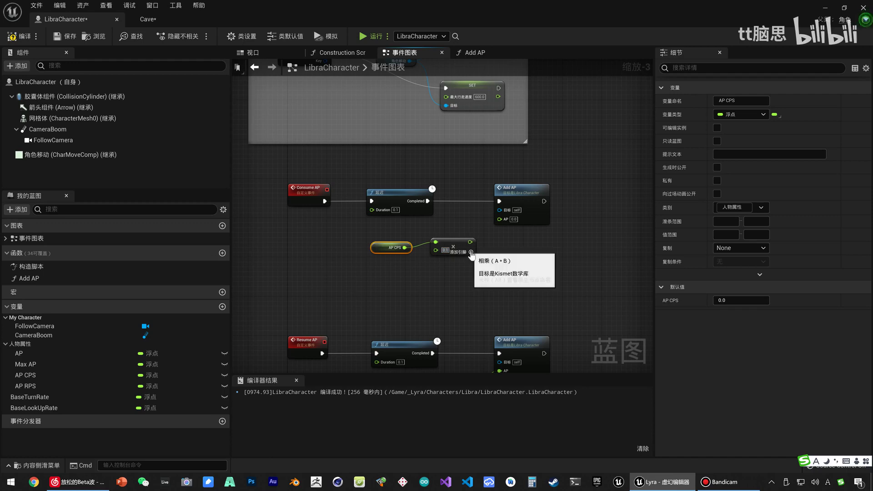
left_click(471, 253)
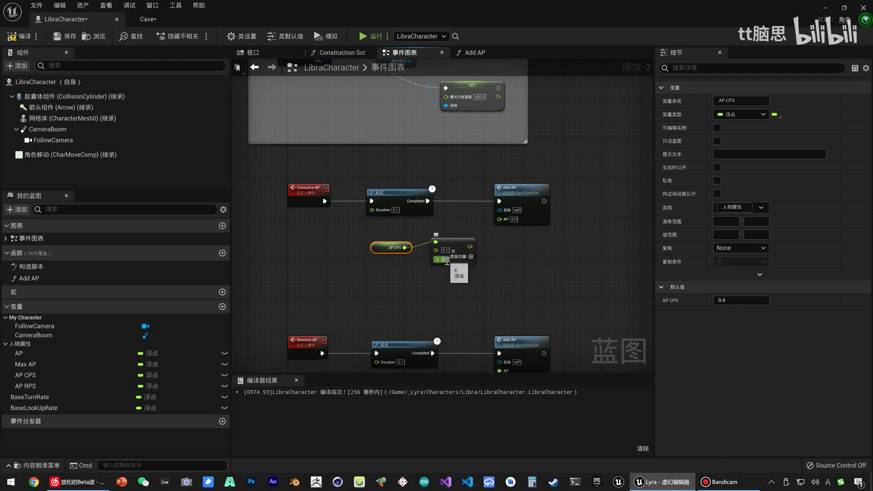
left_click(445, 260)
type("-1")
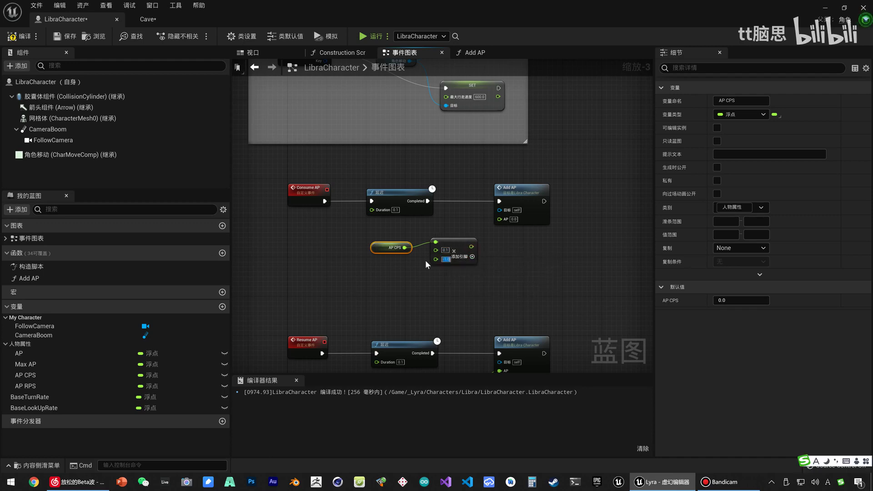
left_click(461, 286)
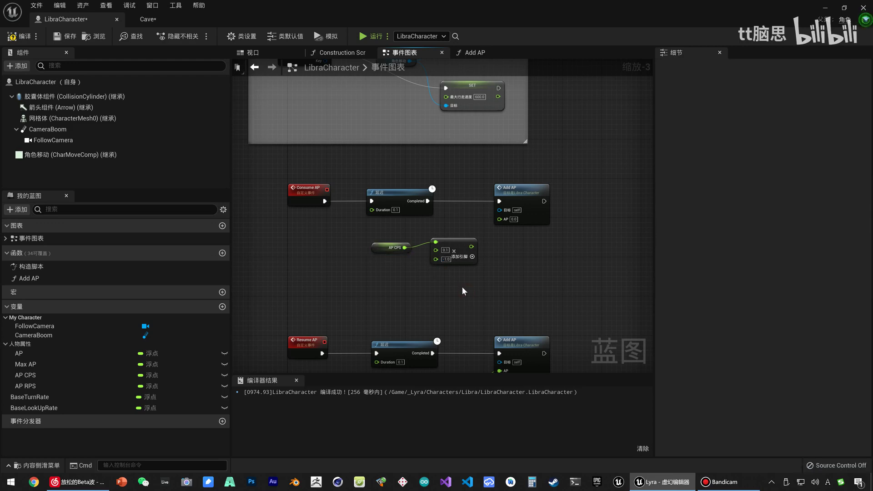
right_click(438, 261)
left_click(482, 362)
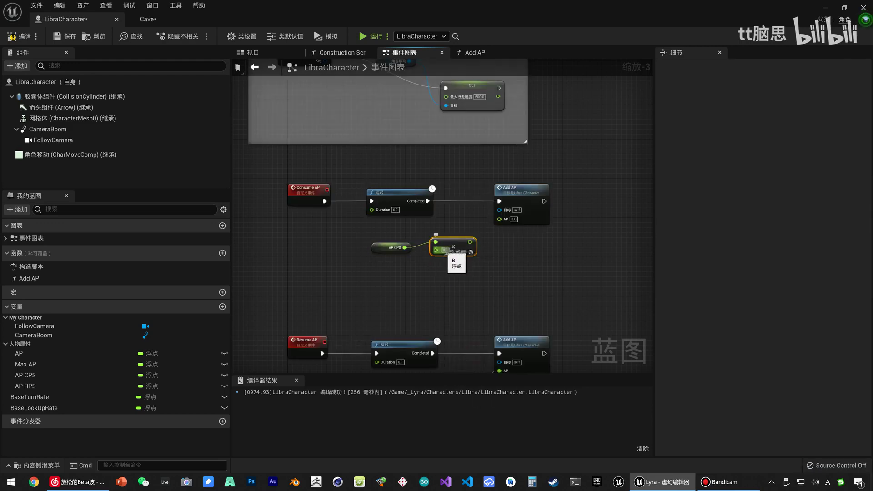
left_click(443, 250)
type("-")
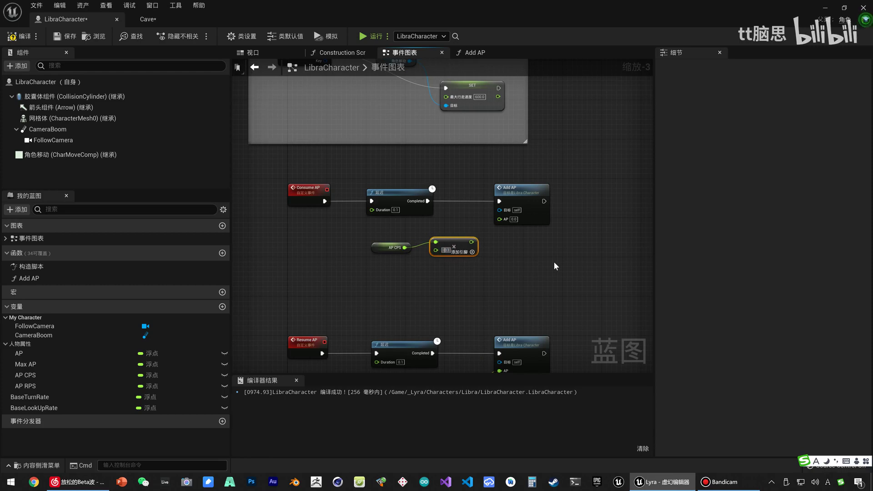
left_click_drag(471, 241, 500, 219)
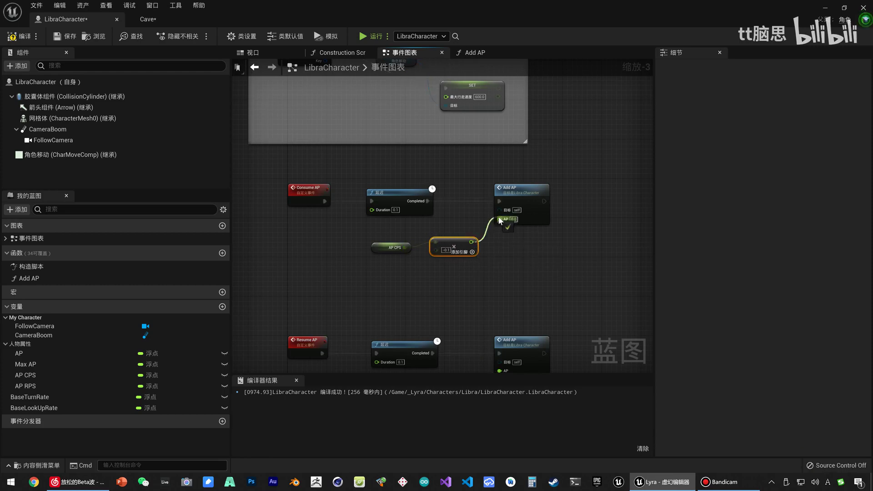
Review both event chains and compile LibraCharacter
right_click_drag(480, 281, 456, 207)
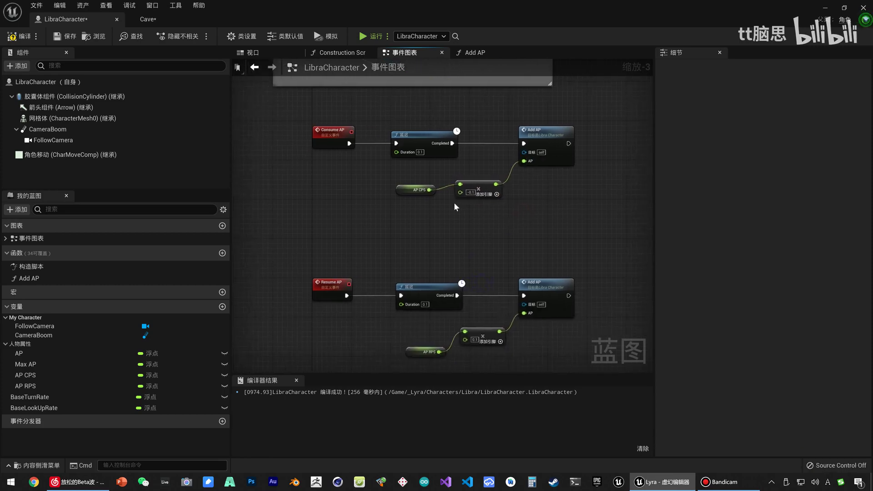
left_click_drag(397, 203, 489, 195)
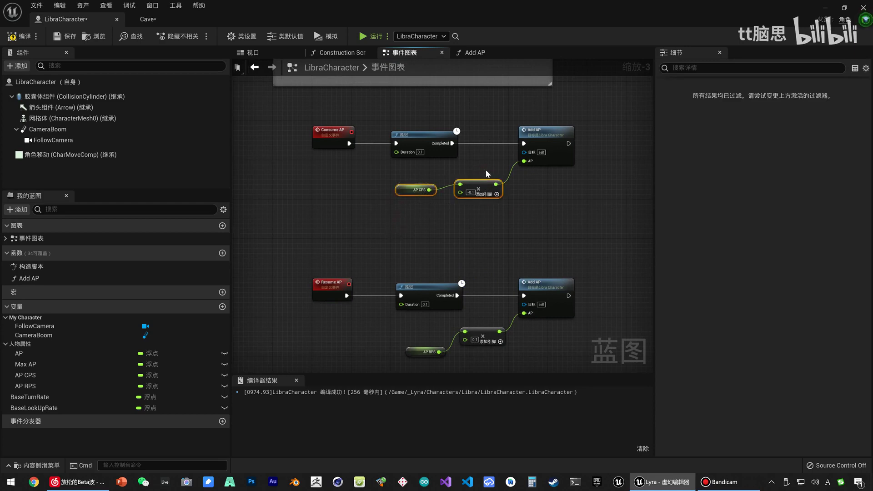
left_click(437, 225)
left_click_drag(300, 108, 587, 211)
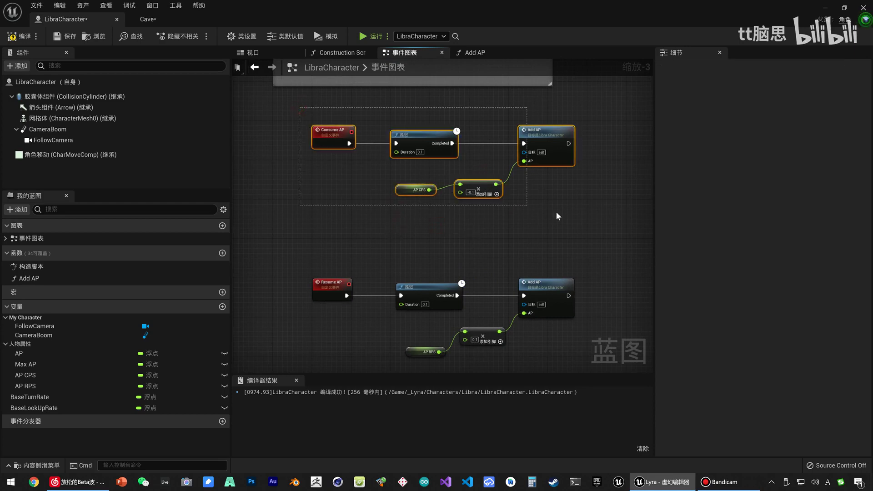
left_click_drag(286, 257, 588, 360)
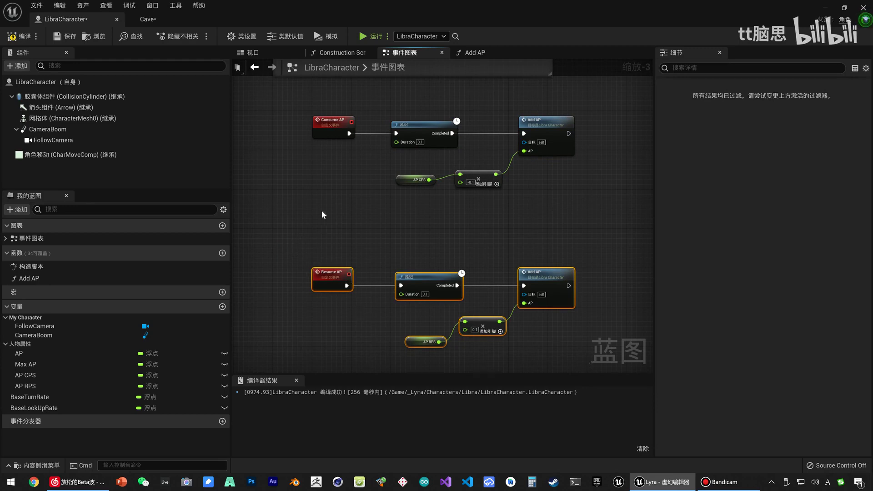
mouse_move(320, 211)
right_mouse_down()
mouse_move(340, 274)
mouse_move(319, 201)
right_mouse_up()
left_click(11, 37)
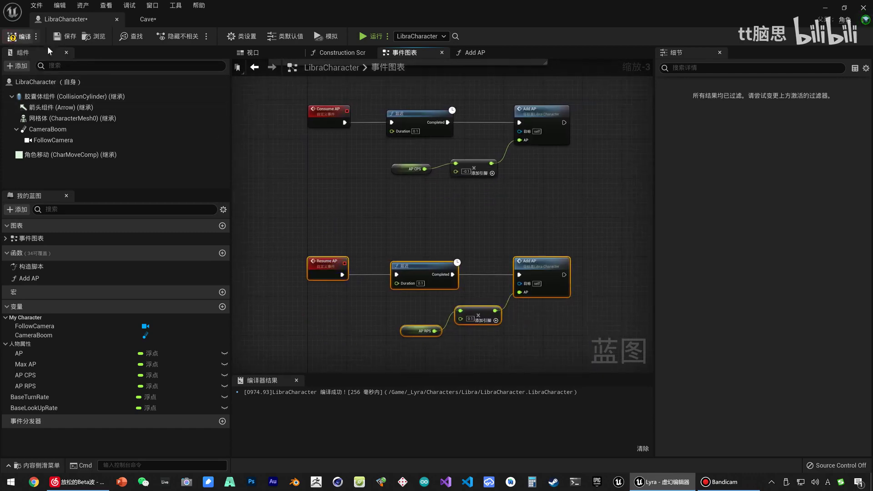